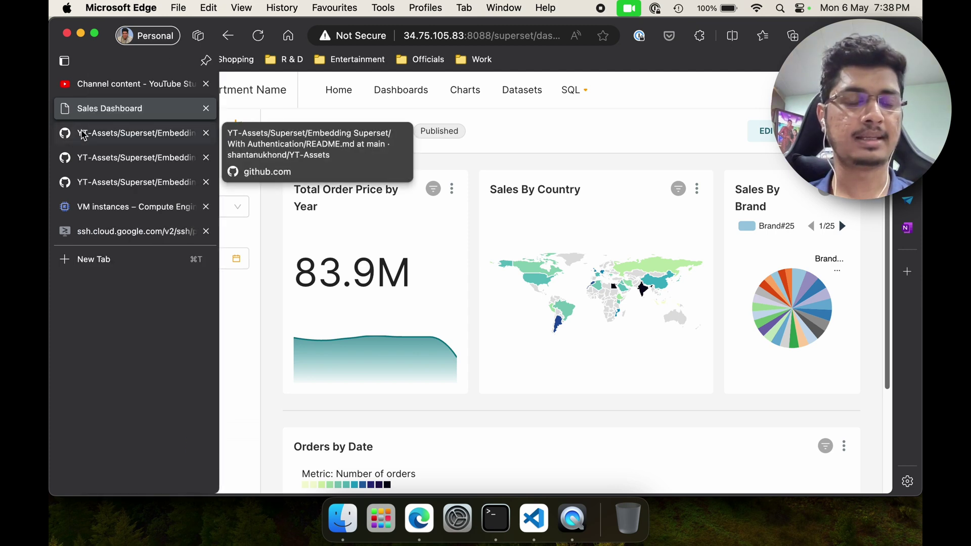
# Step: Review the README's steps to embed and follow its 'Superset Documentation for Public User' link
pyautogui.click(83, 135)
pyautogui.scroll(3, 354, 212)
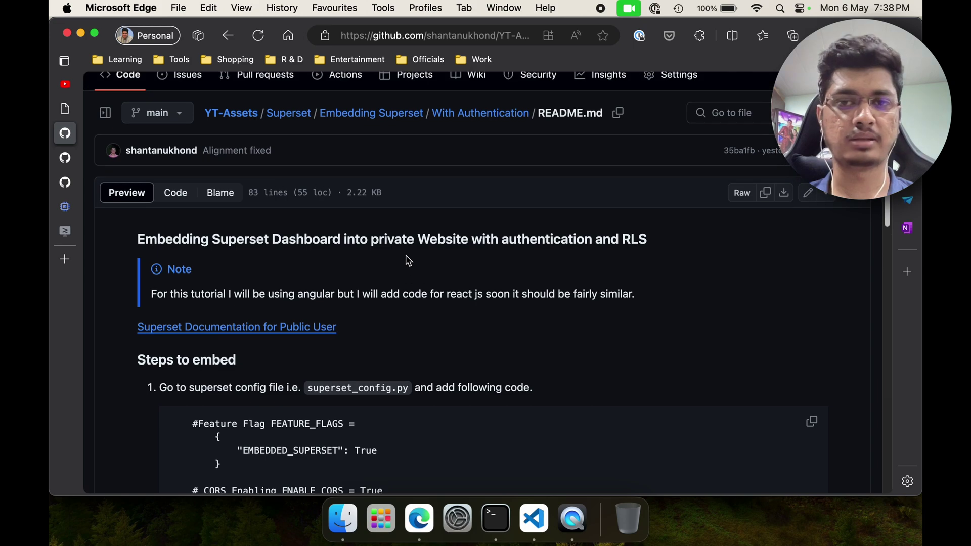
pyautogui.scroll(-5, 408, 261)
pyautogui.scroll(4, 408, 260)
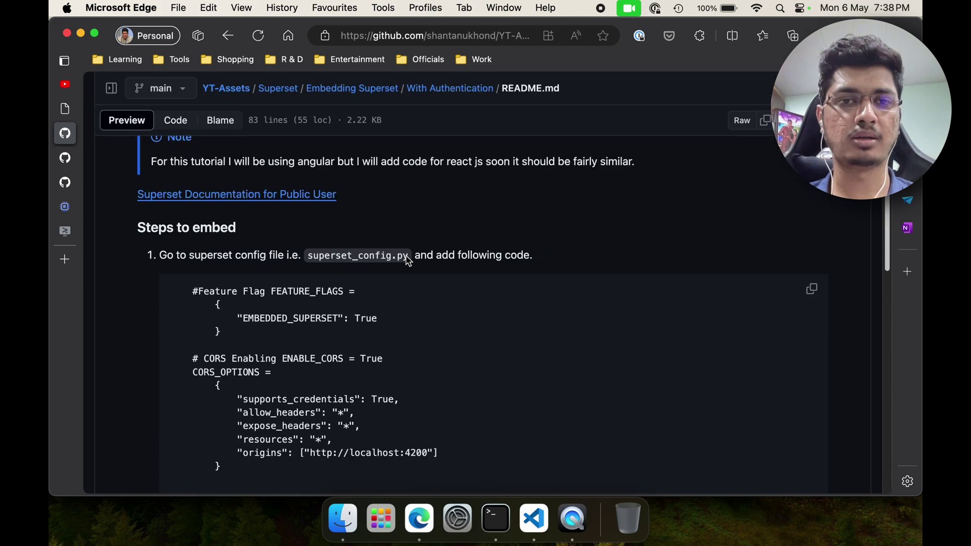
pyautogui.scroll(-10, 408, 260)
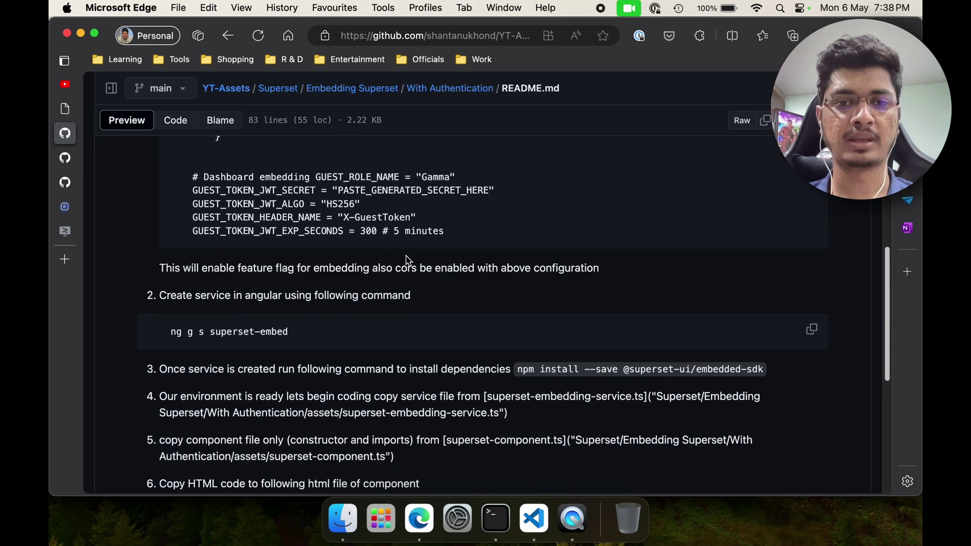
pyautogui.scroll(12, 408, 261)
pyautogui.scroll(-5, 408, 260)
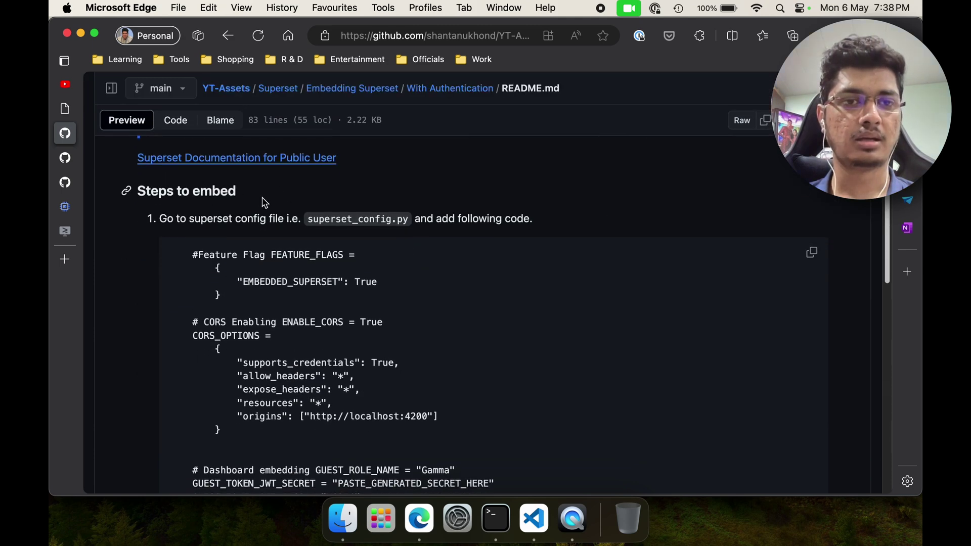
pyautogui.scroll(2, 262, 197)
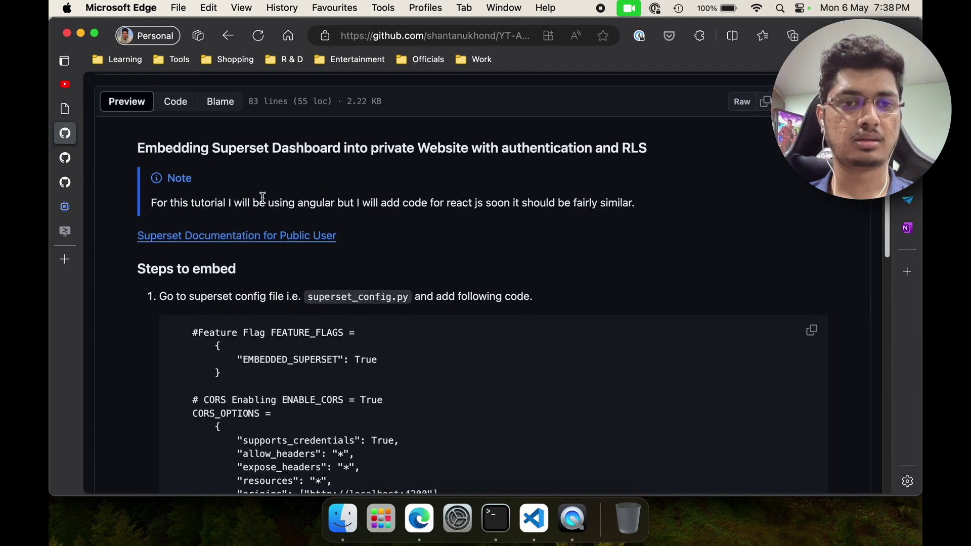
pyautogui.keyDown('super'); pyautogui.click(231, 243); pyautogui.keyUp('super')
# Step: Read through the Gamma and Public role sections of the Superset security docs
pyautogui.click(64, 157)
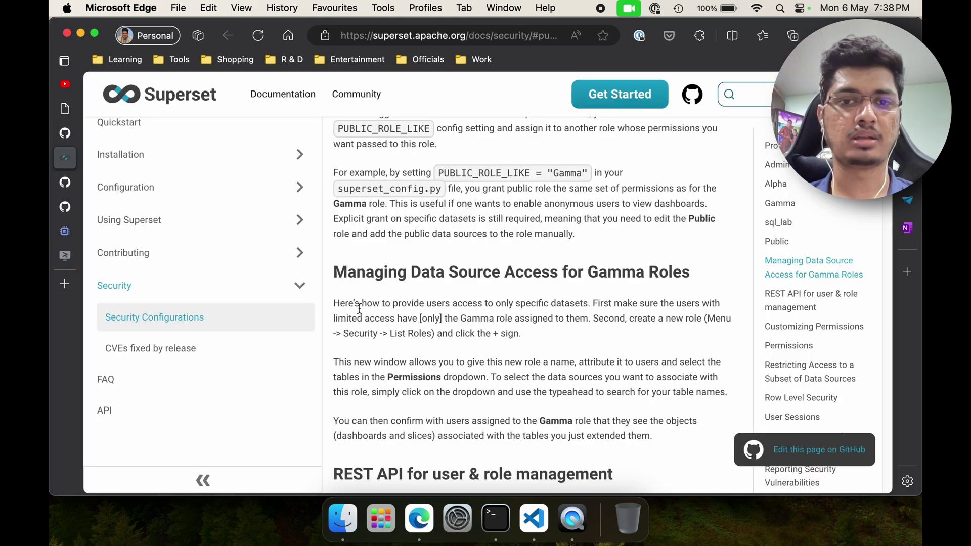
pyautogui.scroll(-2, 359, 307)
pyautogui.scroll(10, 359, 308)
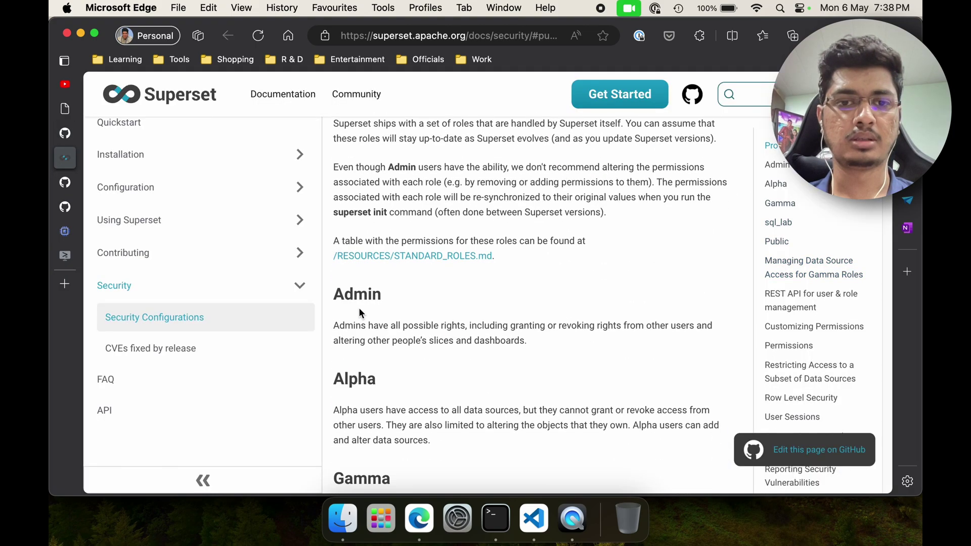
pyautogui.scroll(-3, 359, 308)
pyautogui.scroll(-8, 359, 313)
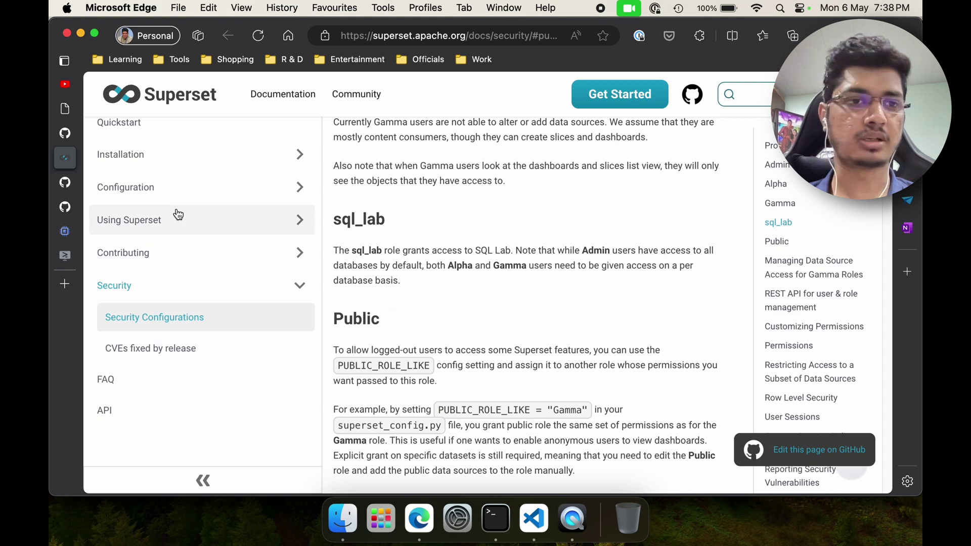
# Step: Copy the config file name superset_config from the embedding README
pyautogui.click(65, 133)
pyautogui.scroll(-3, 351, 329)
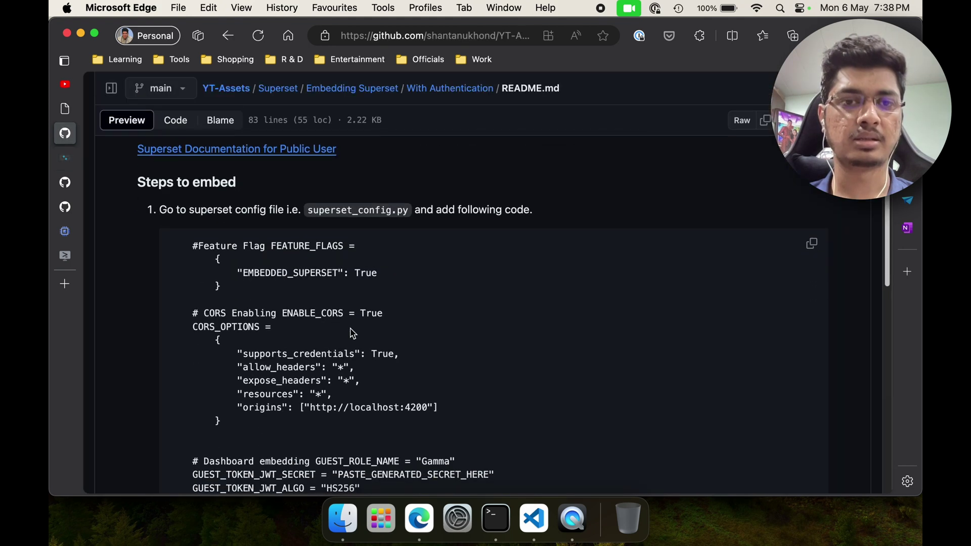
pyautogui.doubleClick(339, 212)
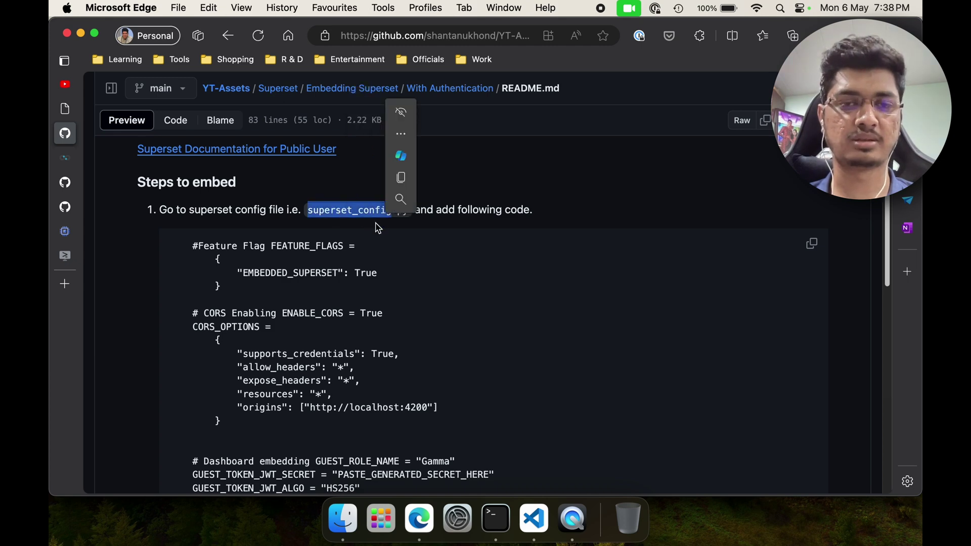
pyautogui.press('super+c')
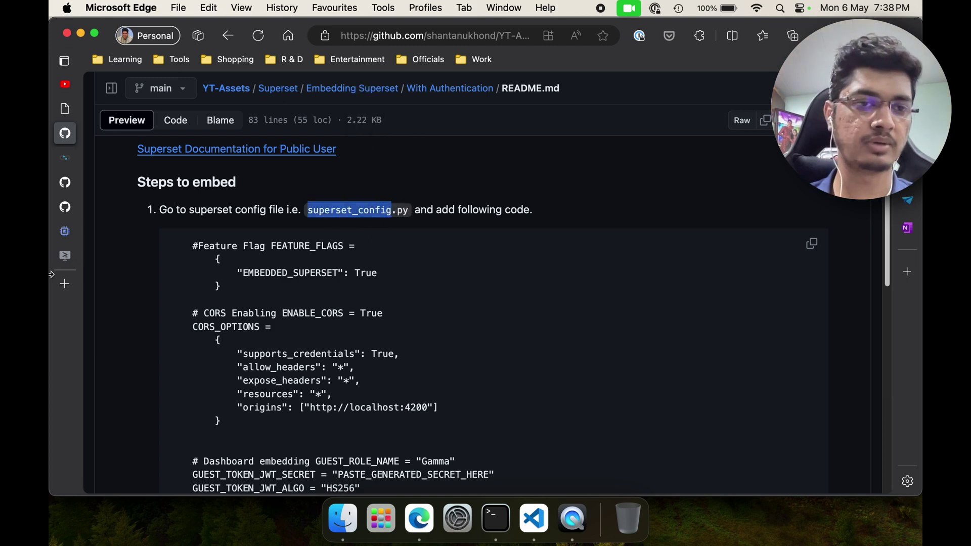
pyautogui.click(65, 261)
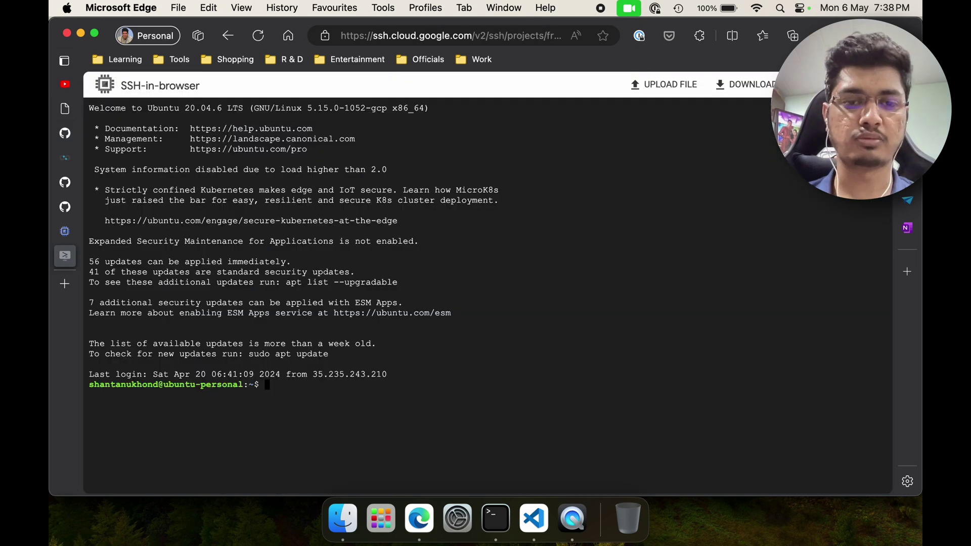
# Step: Clear the terminal and change into the /app/superset folder
pyautogui.write('clear')
pyautogui.press('Return')
pyautogui.write('cd')
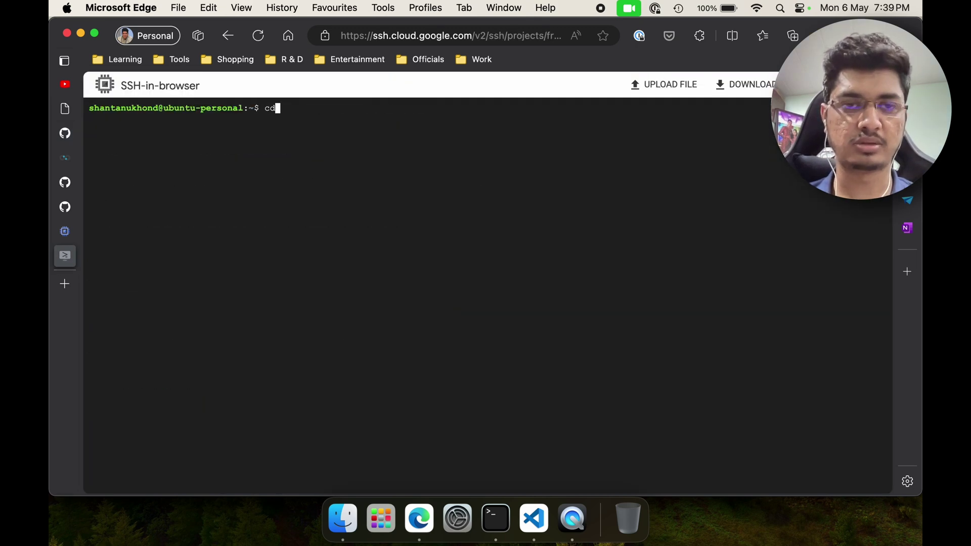
pyautogui.write(' /app/')
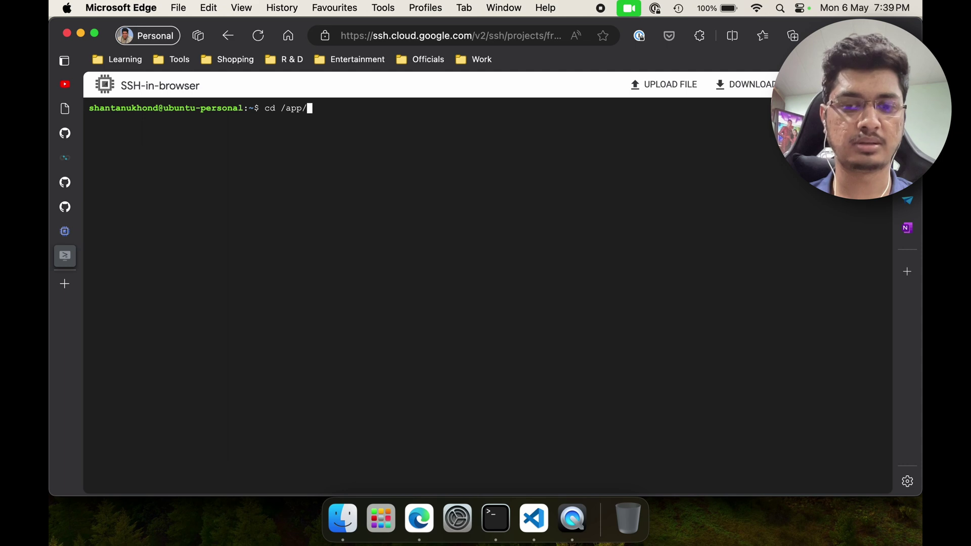
pyautogui.write('sup')
pyautogui.press('Tab')
pyautogui.press('Return')
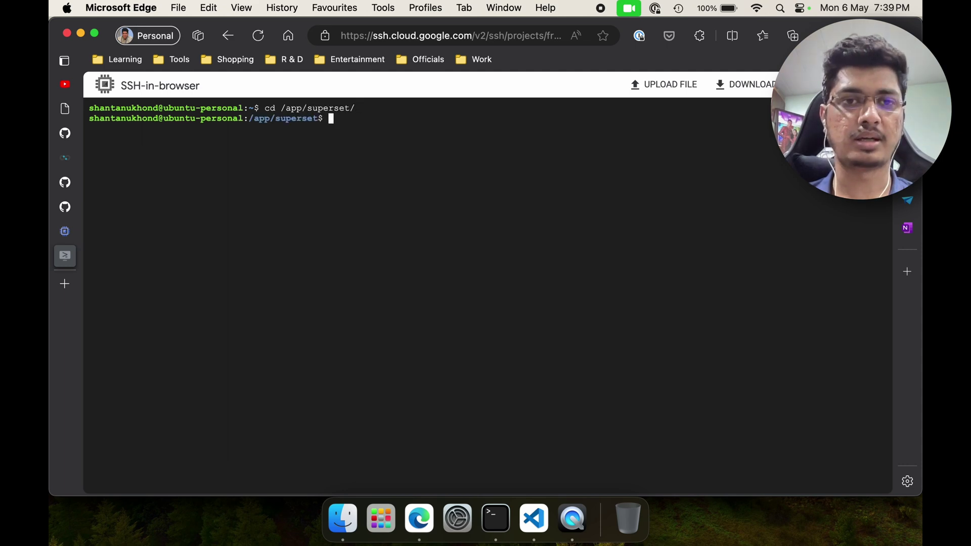
# Step: Clear the screen and start nano on superset_config.py
pyautogui.write('clear')
pyautogui.press('Return')
pyautogui.write('nan')
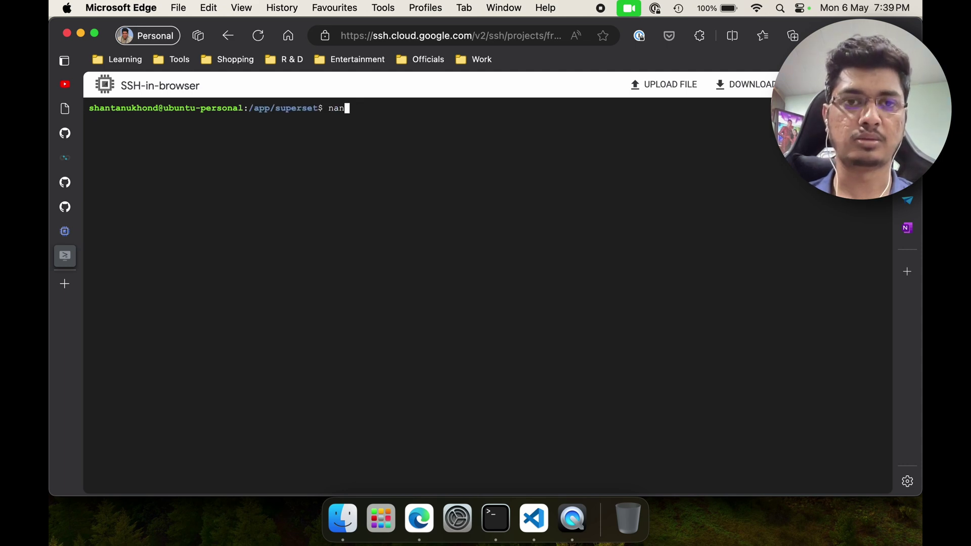
pyautogui.write('o su')
pyautogui.press('Tab')
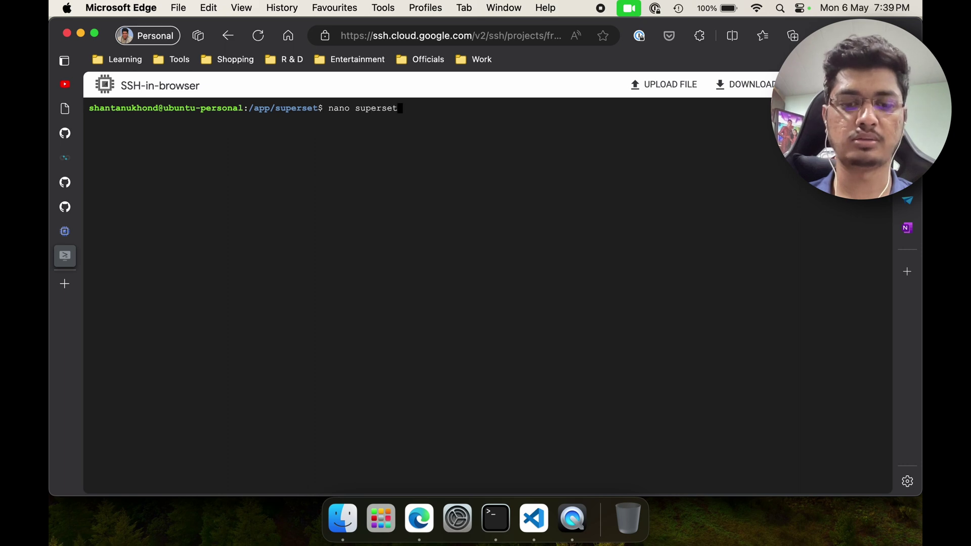
pyautogui.write('_c')
pyautogui.press('Tab')
# Step: Open superset_config.py in nano and move to the blank line after the colour schemes
pyautogui.press('Return')
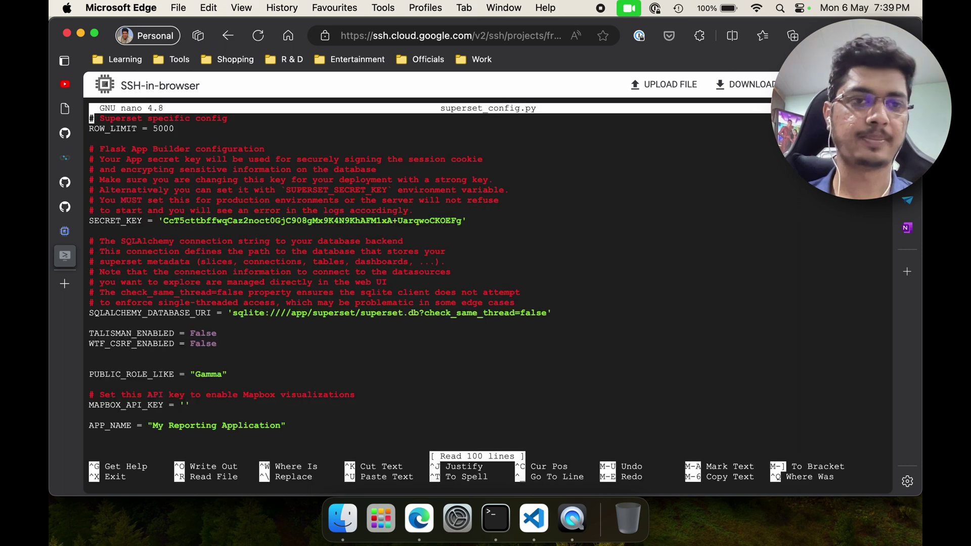
pyautogui.press('Down')
pyautogui.press('Down')
pyautogui.press('Down')
pyautogui.press('Down')
pyautogui.press('Down')
pyautogui.press('Down')
pyautogui.press('Down')
pyautogui.press('Down')
pyautogui.press('Down')
pyautogui.press('Down')
pyautogui.press('Down')
pyautogui.press('Down')
pyautogui.press('Down')
pyautogui.press('Down')
pyautogui.press('Down')
pyautogui.press('Down')
pyautogui.press('Down')
pyautogui.press('Down')
pyautogui.press('Down')
pyautogui.press('Down')
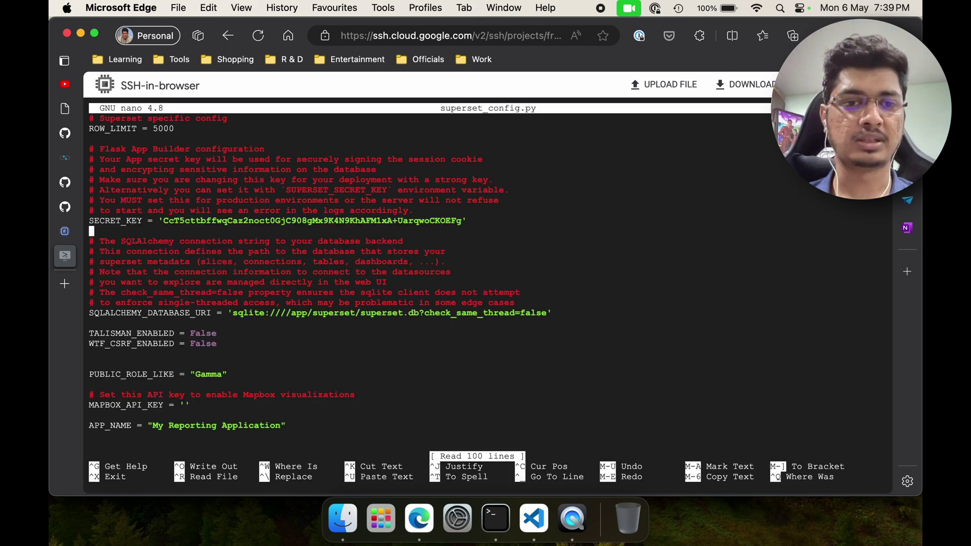
pyautogui.press('Down')
pyautogui.press('Down')
pyautogui.press('Down')
pyautogui.press('Down')
pyautogui.press('Down')
pyautogui.press('Down')
pyautogui.press('Down')
pyautogui.press('Down')
pyautogui.press('Down')
pyautogui.press('Down')
pyautogui.press('Down')
pyautogui.press('Down')
pyautogui.press('Down')
pyautogui.press('Down')
pyautogui.press('Down')
pyautogui.press('Down')
pyautogui.press('Down')
pyautogui.press('Down')
pyautogui.press('Down')
pyautogui.press('Down')
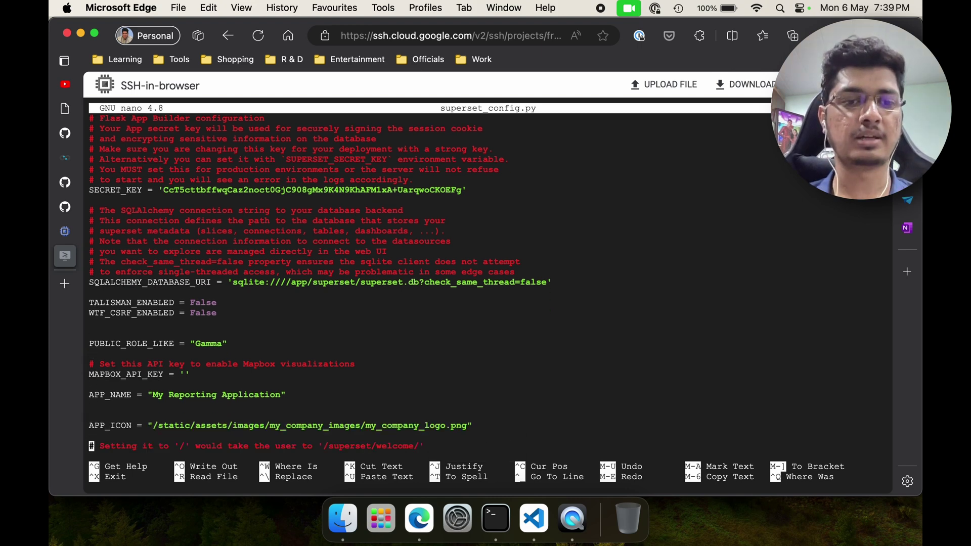
pyautogui.press('Down')
pyautogui.press('Down')
pyautogui.press('Down')
pyautogui.press('Down')
pyautogui.press('Down')
pyautogui.press('Down')
pyautogui.press('Down')
pyautogui.press('Down')
pyautogui.press('Down')
pyautogui.press('Down')
pyautogui.press('Down')
pyautogui.press('Down')
pyautogui.press('Down')
pyautogui.press('Down')
pyautogui.press('Down')
pyautogui.press('Down')
pyautogui.press('Down')
pyautogui.press('Down')
pyautogui.press('Down')
pyautogui.press('Down')
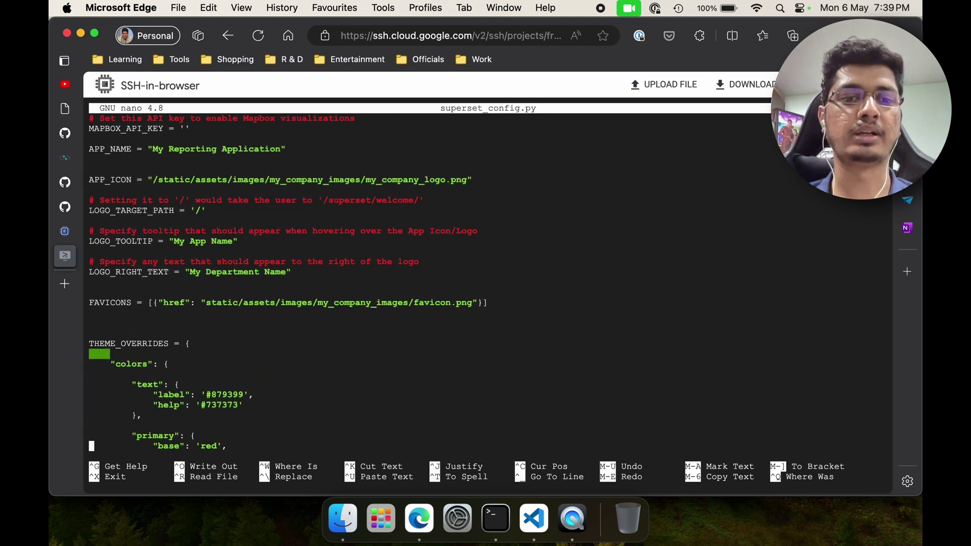
pyautogui.press('Down')
pyautogui.press('Down')
pyautogui.press('Down')
pyautogui.press('Down')
pyautogui.press('Down')
pyautogui.press('Down')
pyautogui.press('Down')
pyautogui.press('Down')
pyautogui.press('Down')
pyautogui.press('Down')
pyautogui.press('Down')
pyautogui.press('Down')
pyautogui.press('Down')
pyautogui.press('Down')
pyautogui.press('Down')
pyautogui.press('Down')
pyautogui.press('Down')
pyautogui.press('Down')
pyautogui.press('Down')
pyautogui.press('Down')
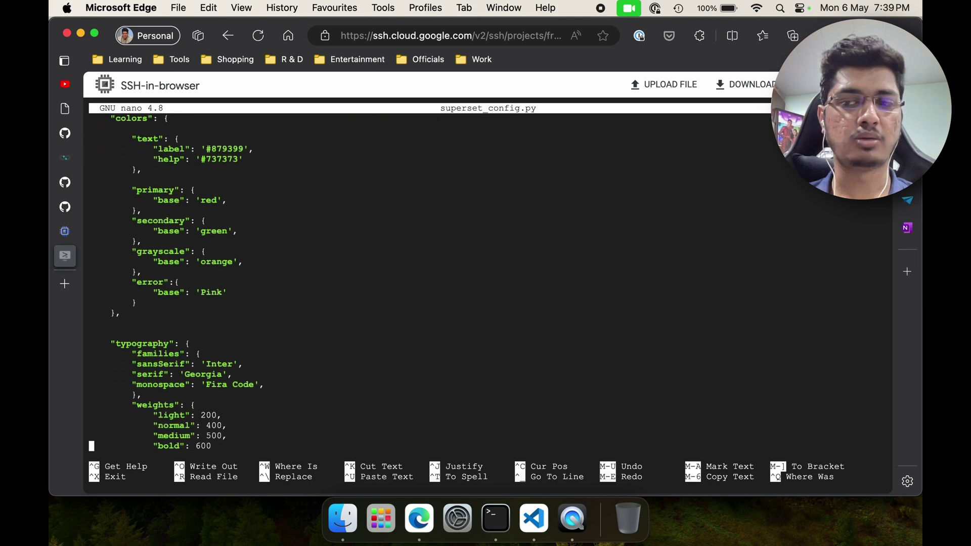
pyautogui.press('Down')
pyautogui.press('Down')
pyautogui.press('Down')
pyautogui.press('Down')
pyautogui.press('Down')
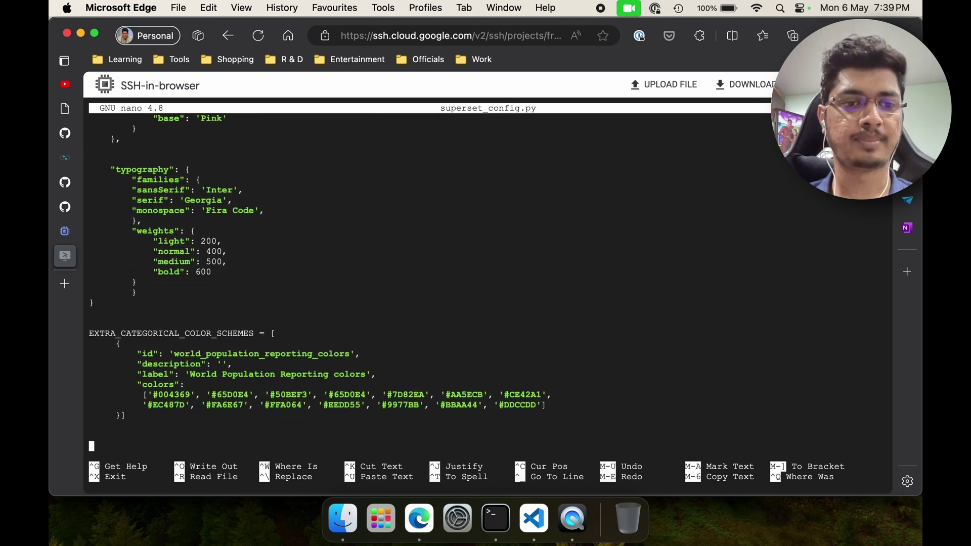
# Step: Add the '## Embedding into application' comment heading with a new line below it
pyautogui.write('##')
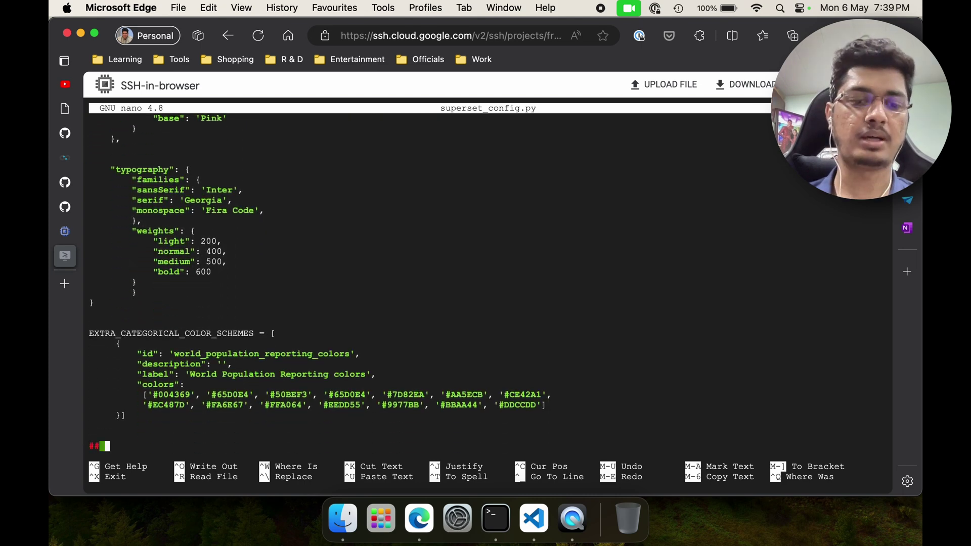
pyautogui.write(' Embedding')
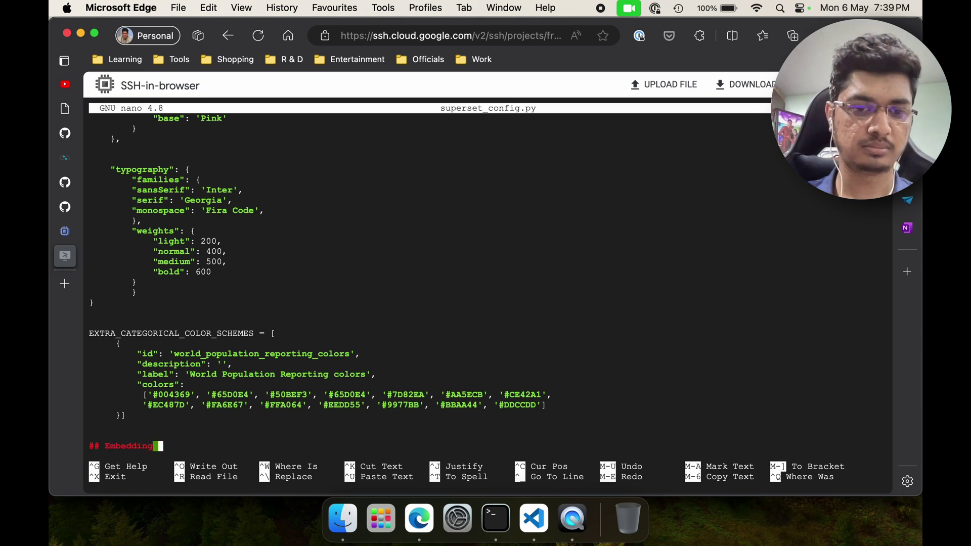
pyautogui.write(' a')
pyautogui.press('BackSpace')
pyautogui.press('BackSpace')
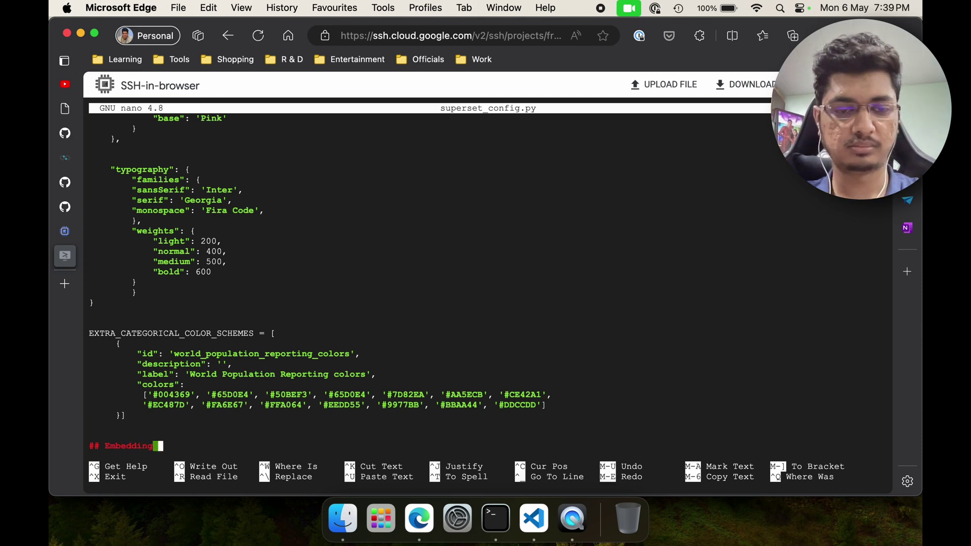
pyautogui.write('into sup')
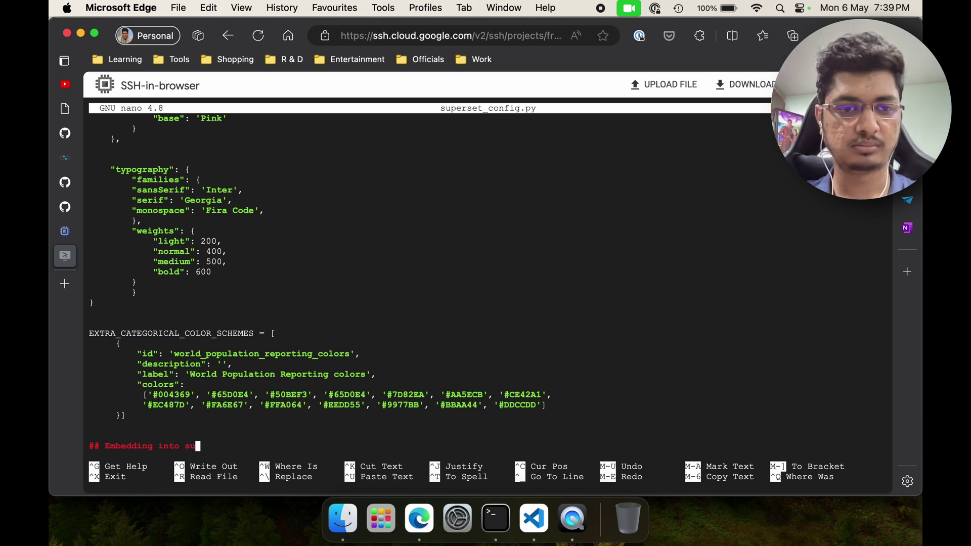
pyautogui.press('BackSpace')
pyautogui.press('BackSpace')
pyautogui.write('applicatio')
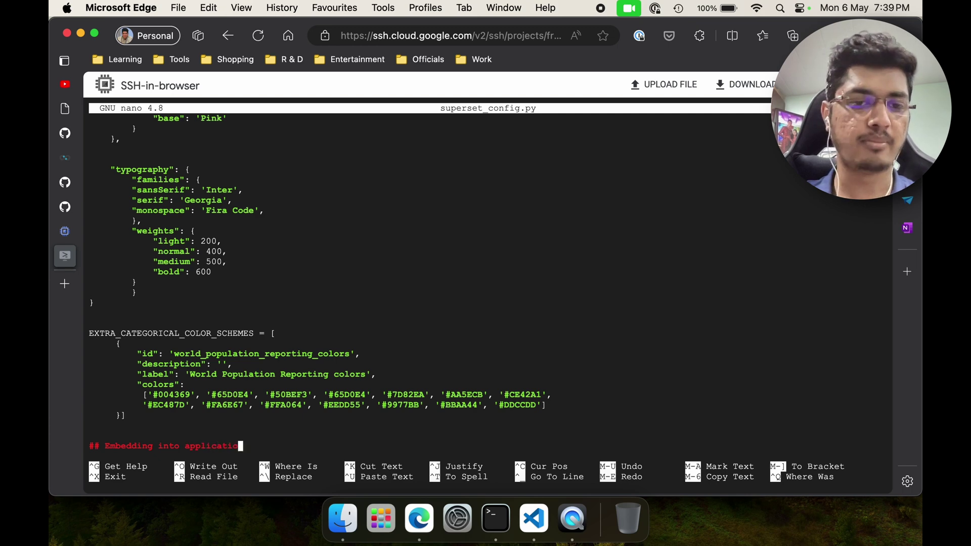
pyautogui.write('n')
pyautogui.press('Return')
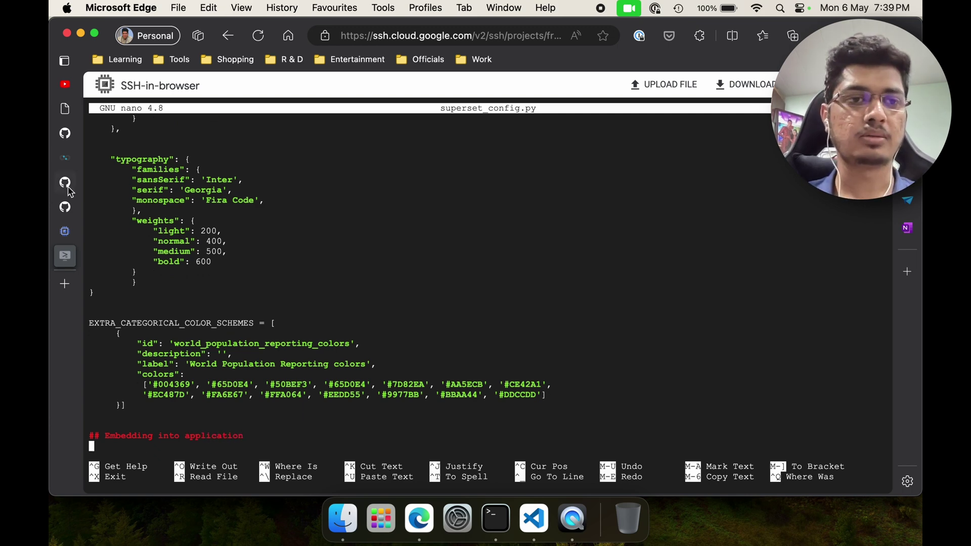
pyautogui.click(74, 144)
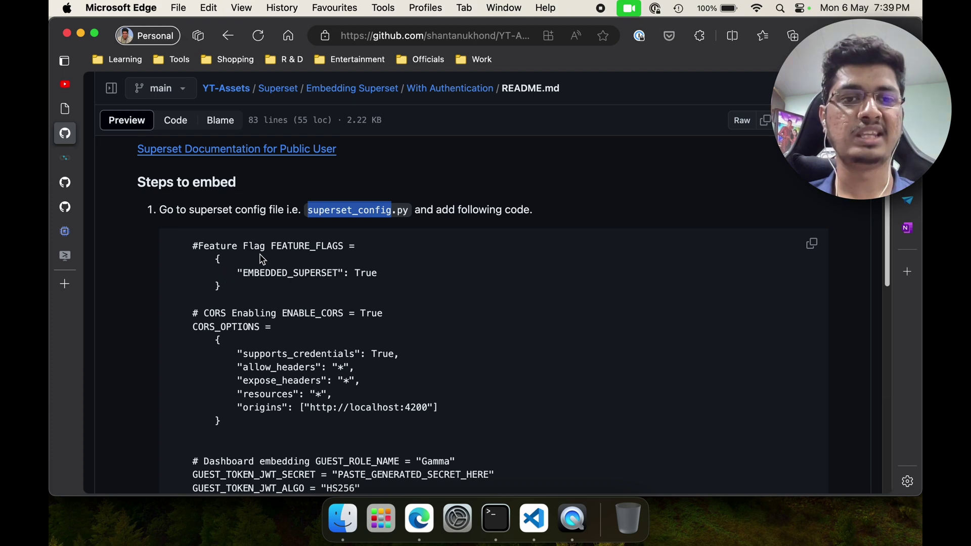
# Step: Select the '#Feature Flag' FEATURE_FLAGS block through its closing brace and copy it
pyautogui.click(186, 245)
pyautogui.moveTo(186, 245); pyautogui.dragTo(254, 286)
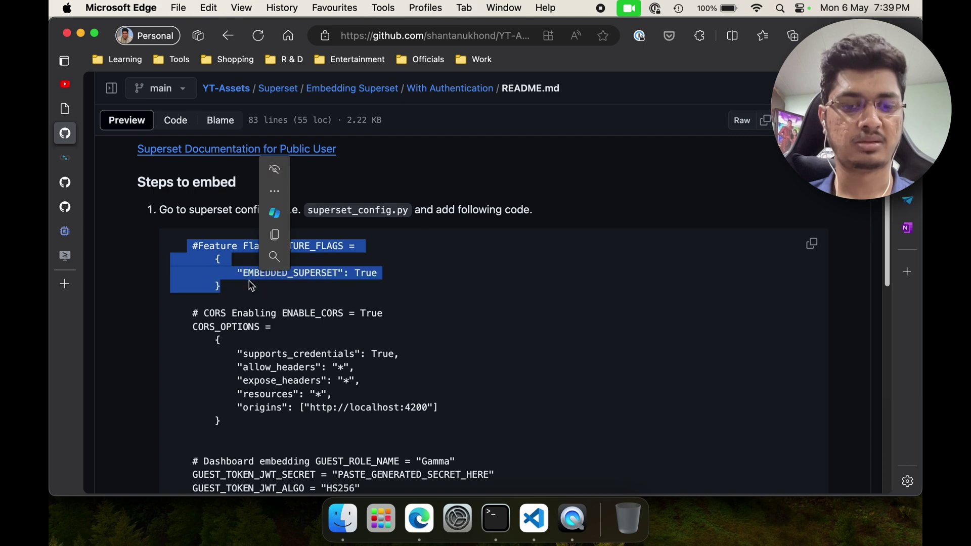
pyautogui.press('super+c')
# Step: Paste the FEATURE_FLAGS code under the '## Embedding into application' heading
pyautogui.click(64, 255)
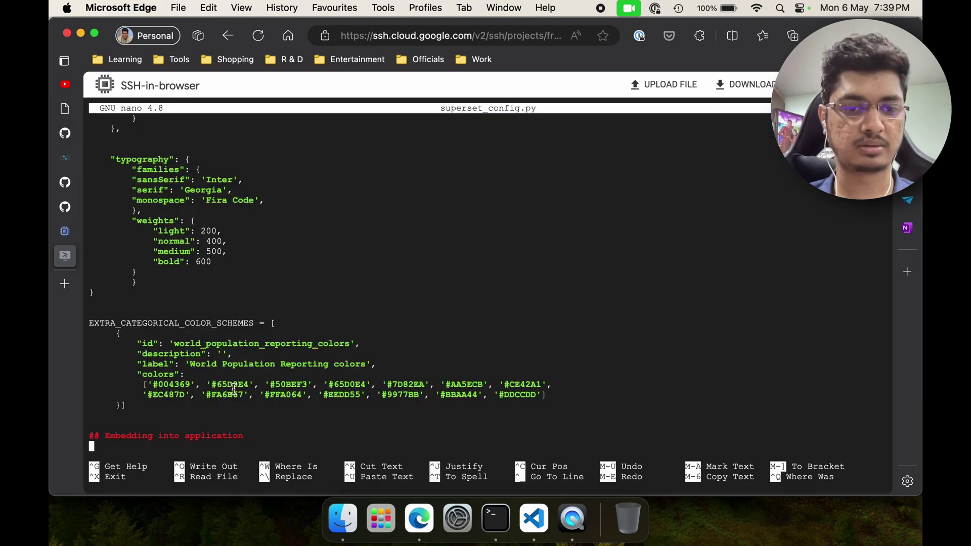
pyautogui.rightClick(125, 451)
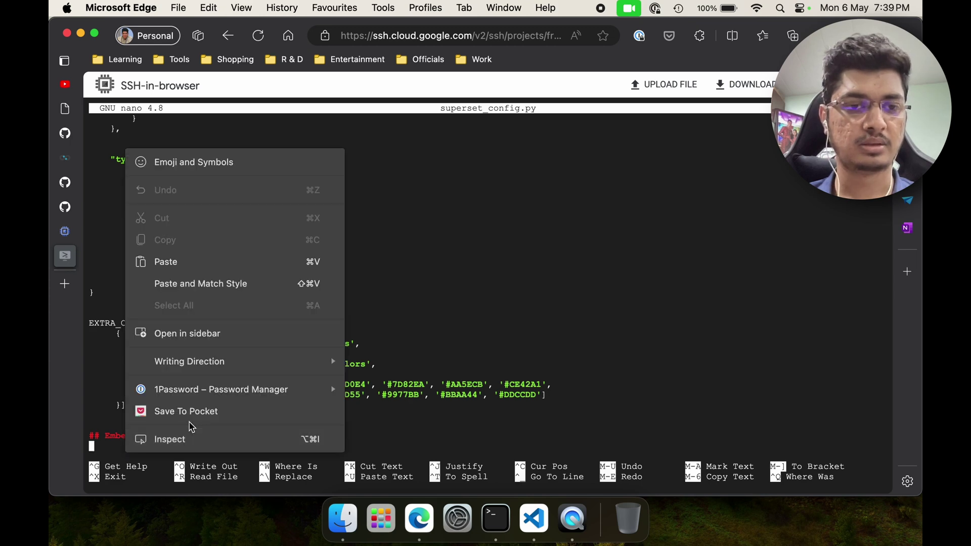
pyautogui.click(191, 263)
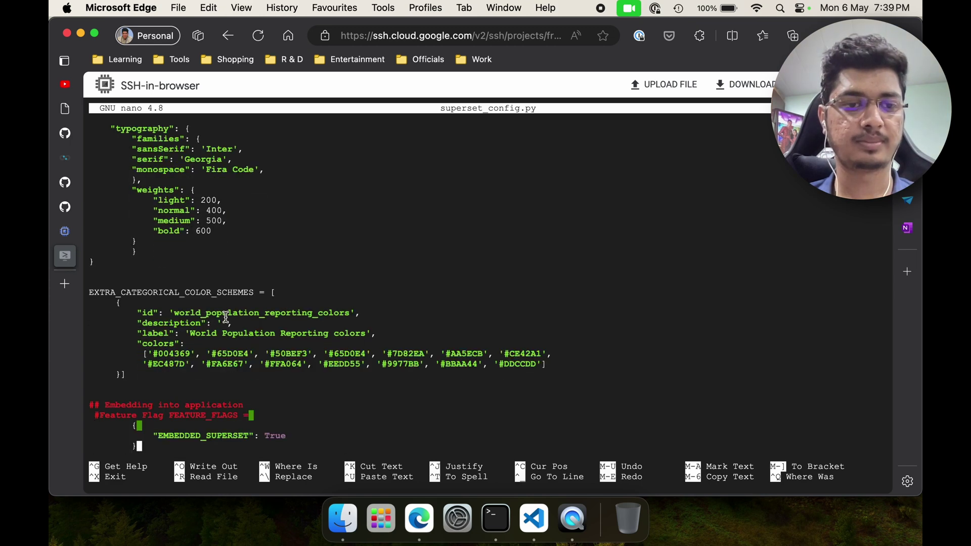
# Step: Reformat the pasted block: brace on the FEATURE_FLAGS line, blank line above, cursor below
pyautogui.press('Up')
pyautogui.press('Up')
pyautogui.press('Up')
pyautogui.press('Right')
pyautogui.press('Right')
pyautogui.press('Right')
pyautogui.press('Right')
pyautogui.press('Return')
pyautogui.press('Down')
pyautogui.press('Right')
pyautogui.press('Right')
pyautogui.press('Right')
pyautogui.press('Right')
pyautogui.press('Right')
pyautogui.press('Right')
pyautogui.press('Right')
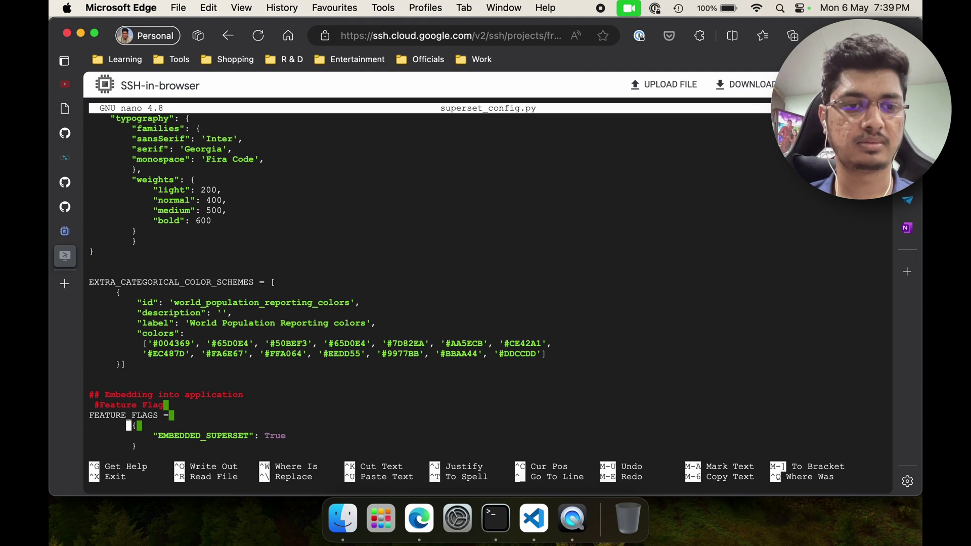
pyautogui.press('Delete')
pyautogui.press('BackSpace')
pyautogui.press('BackSpace')
pyautogui.press('BackSpace')
pyautogui.press('BackSpace')
pyautogui.press('BackSpace')
pyautogui.press('BackSpace')
pyautogui.press('BackSpace')
pyautogui.press('BackSpace')
pyautogui.press('Up')
pyautogui.press('Return')
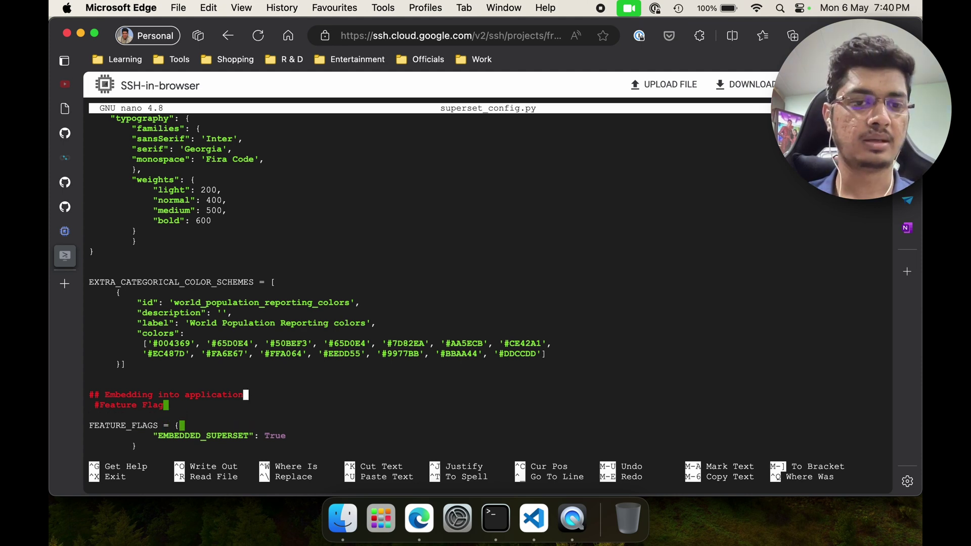
pyautogui.press('Up')
pyautogui.press('Left')
pyautogui.press('Right')
pyautogui.press('Down')
pyautogui.press('Down')
pyautogui.press('Down')
pyautogui.press('Down')
pyautogui.press('Down')
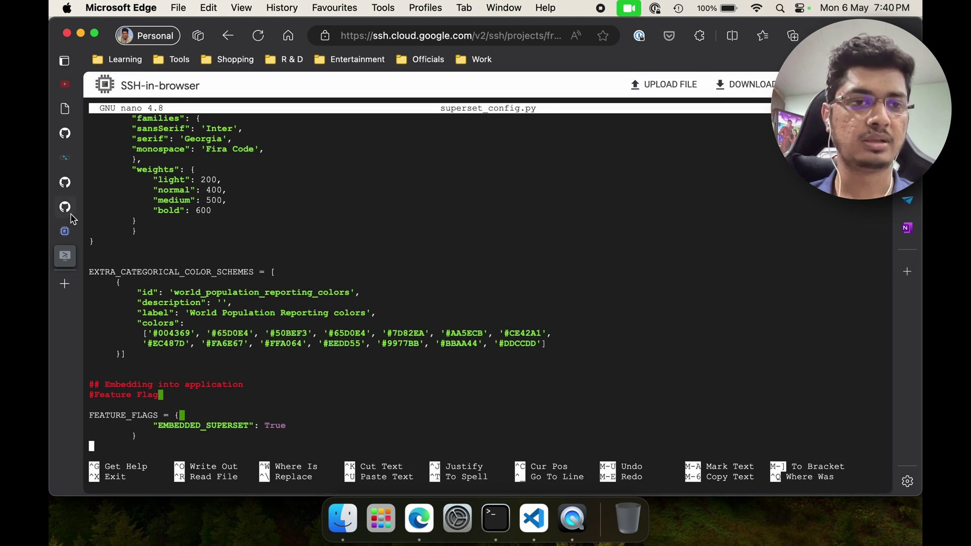
pyautogui.click(71, 159)
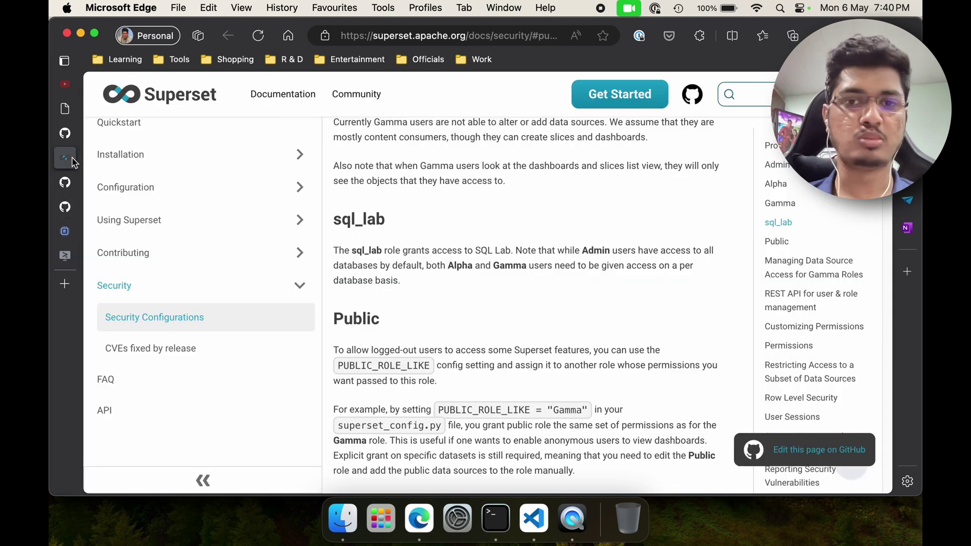
# Step: Check the Sales Dashboard's actions menu for its sharing options
pyautogui.click(64, 113)
pyautogui.click(829, 131)
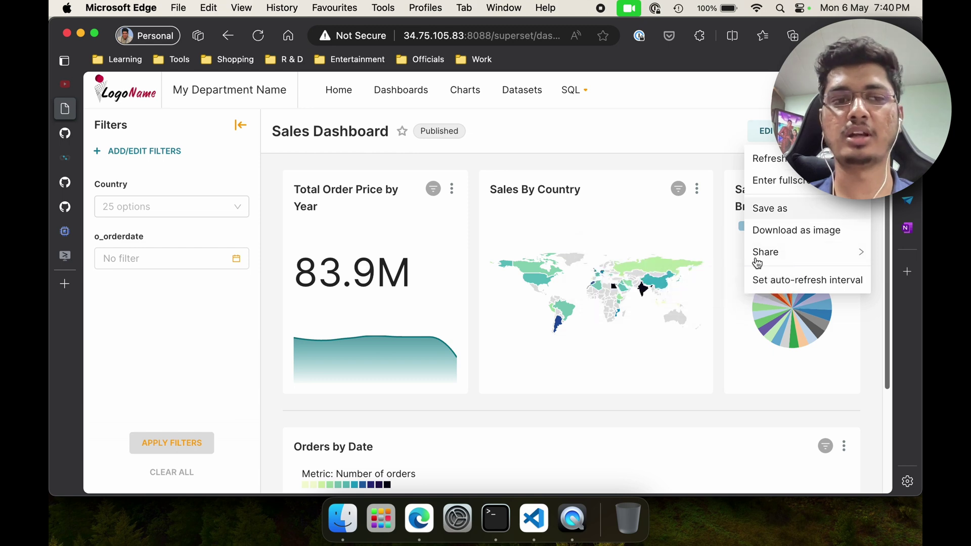
pyautogui.click(71, 258)
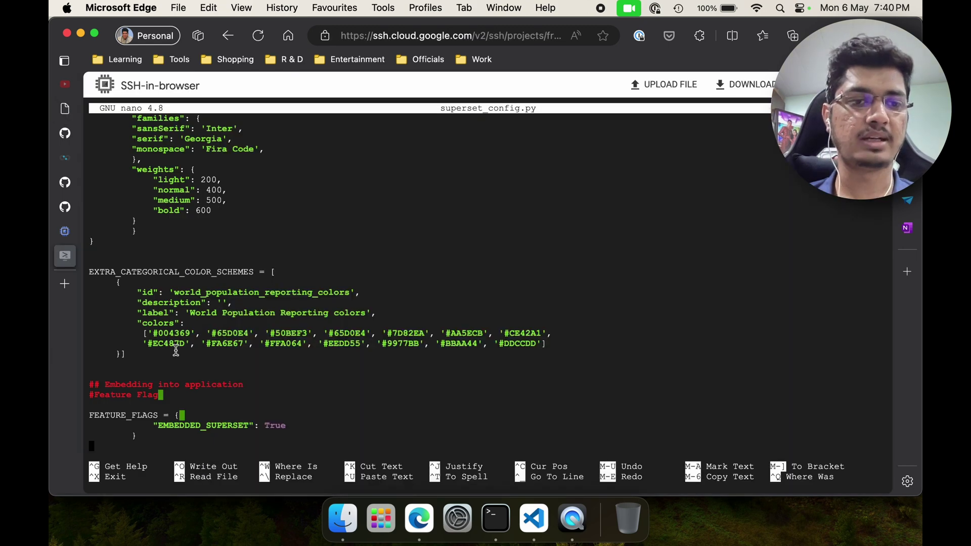
# Step: Select the README's CORS and guest-token settings in the code block
pyautogui.click(65, 136)
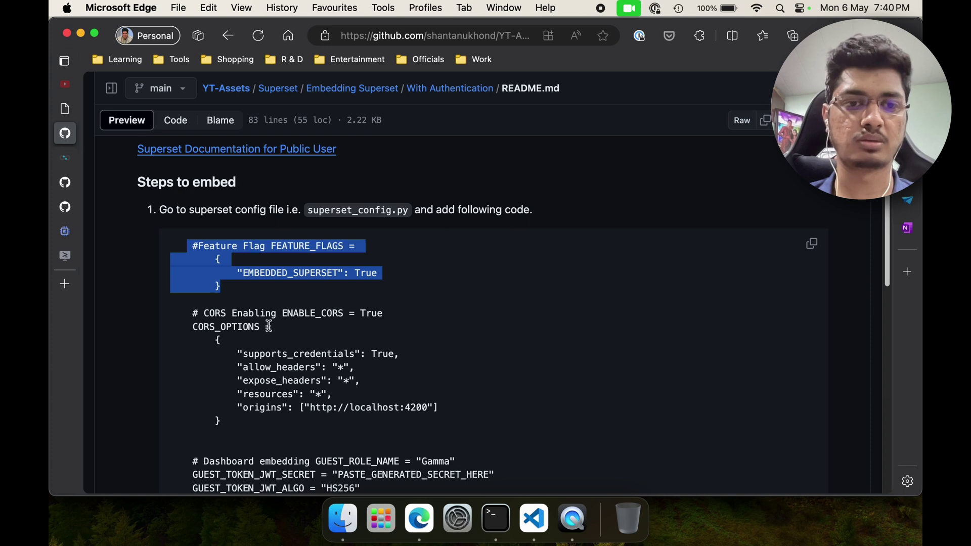
pyautogui.scroll(-3, 269, 326)
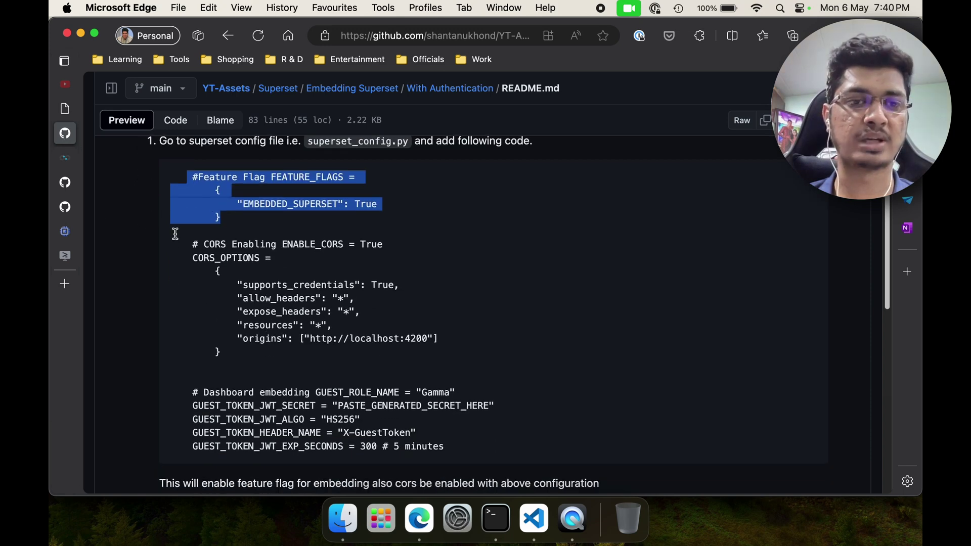
pyautogui.moveTo(188, 261); pyautogui.dragTo(209, 286)
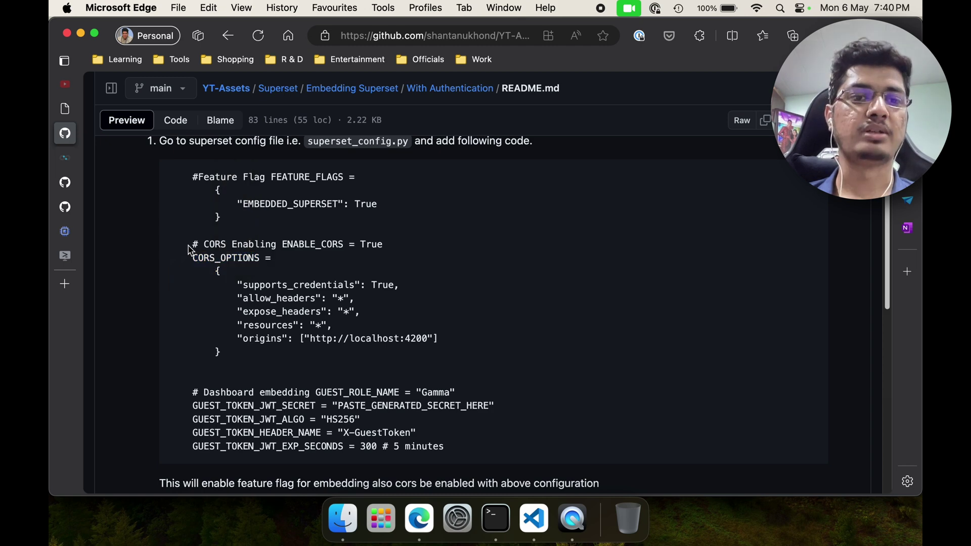
pyautogui.moveTo(187, 245); pyautogui.dragTo(455, 450)
pyautogui.press('super+c')
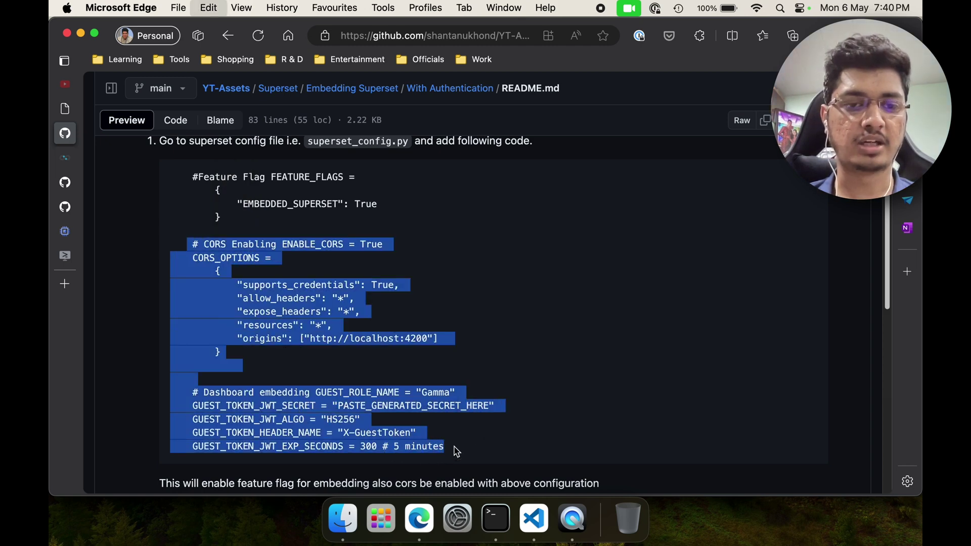
pyautogui.click(338, 269)
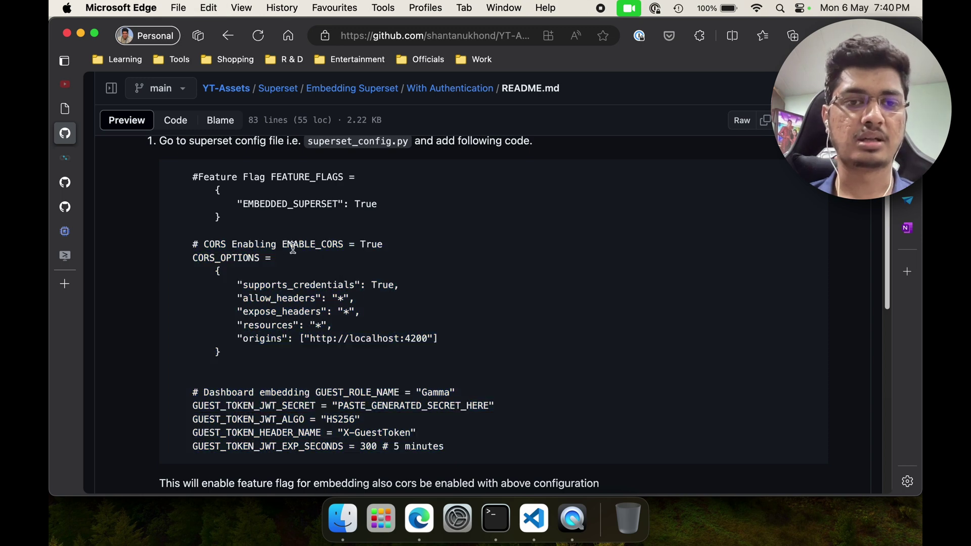
# Step: Highlight ENABLE_CORS = True, supports_credentials and the localhost 4200 origin in the CORS code
pyautogui.moveTo(282, 245); pyautogui.dragTo(393, 251)
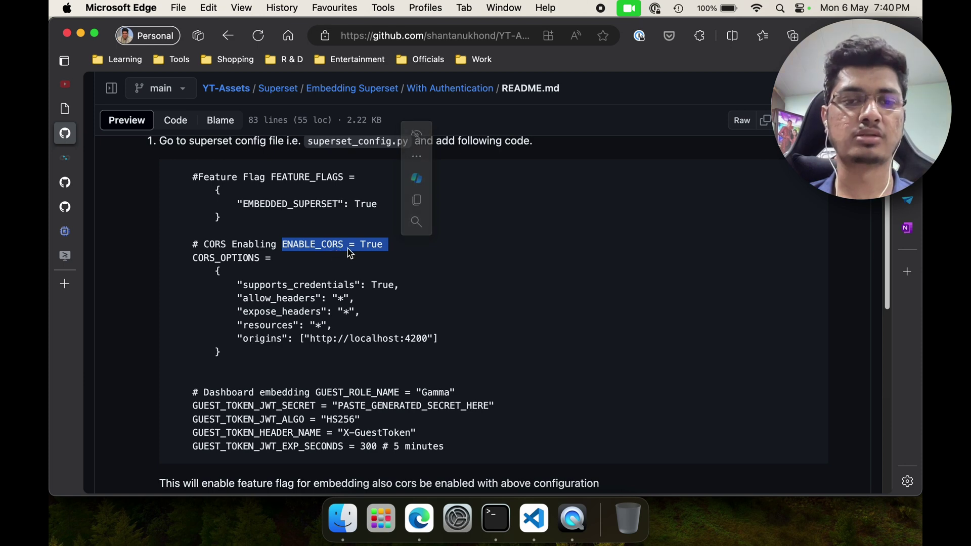
pyautogui.click(328, 255)
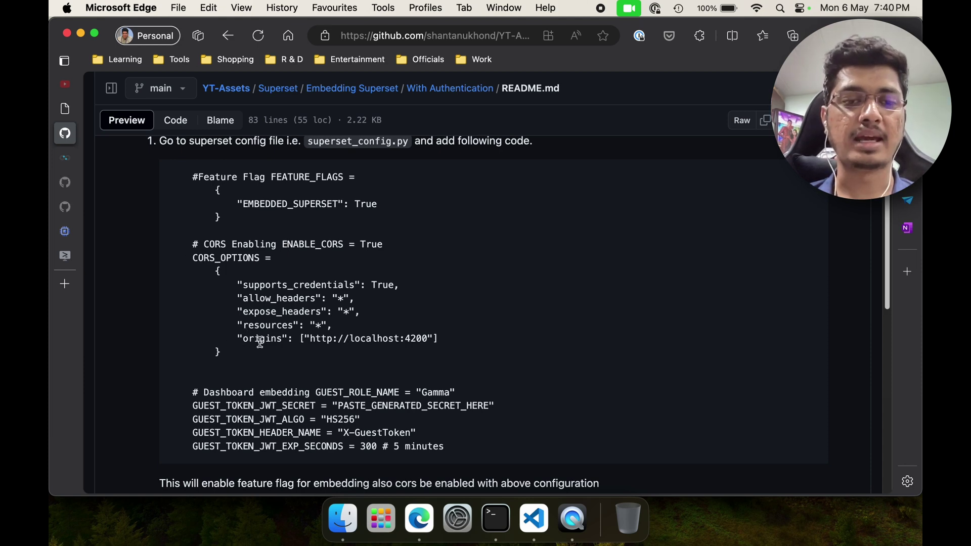
pyautogui.doubleClick(362, 338)
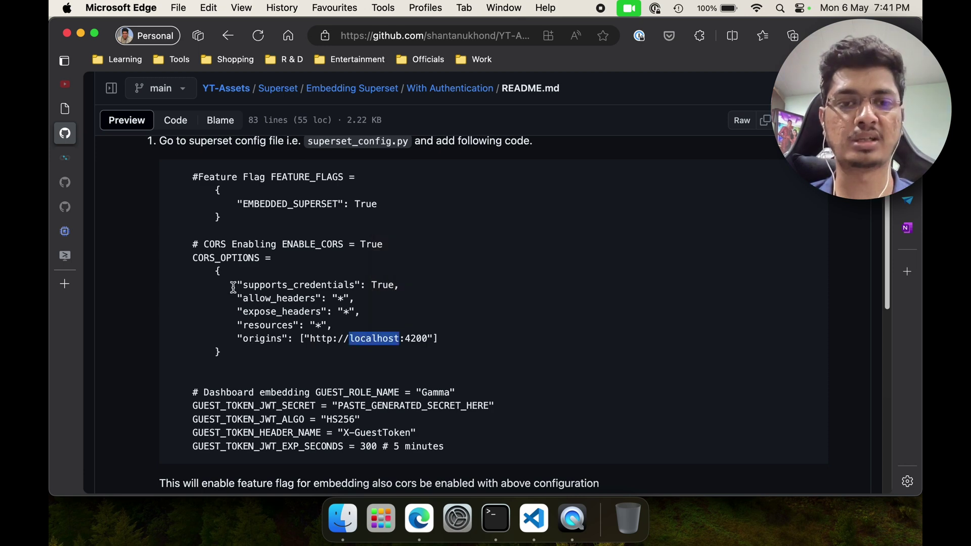
pyautogui.moveTo(233, 287); pyautogui.dragTo(402, 286)
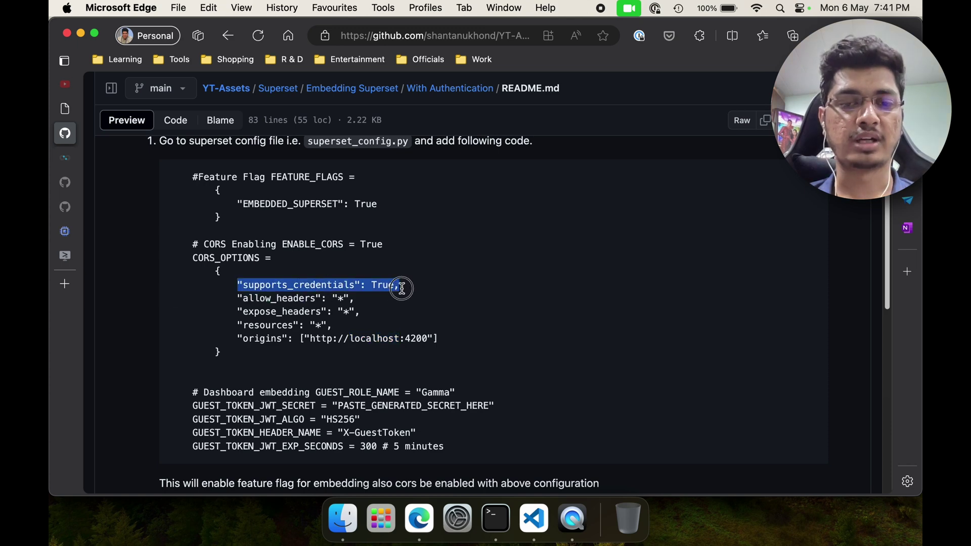
pyautogui.click(229, 300)
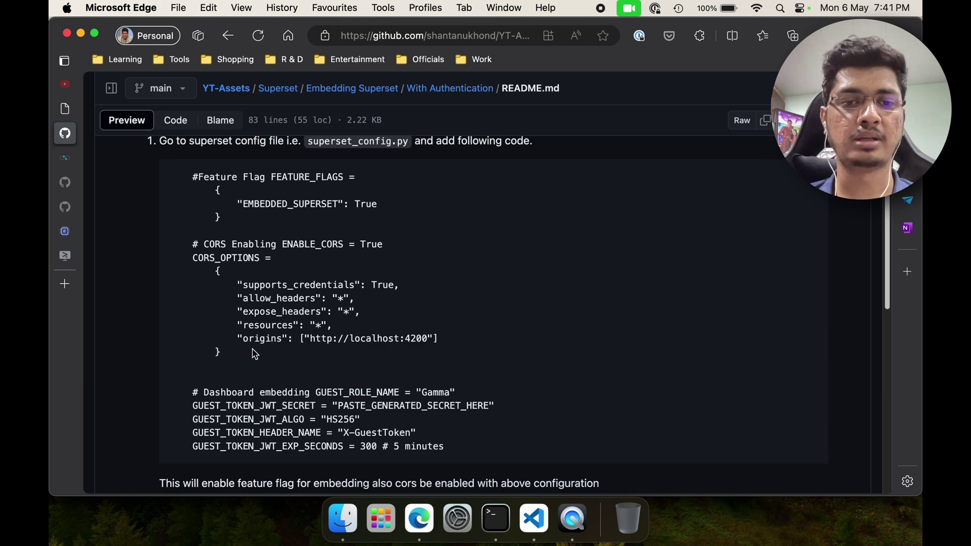
pyautogui.moveTo(238, 339); pyautogui.dragTo(426, 334)
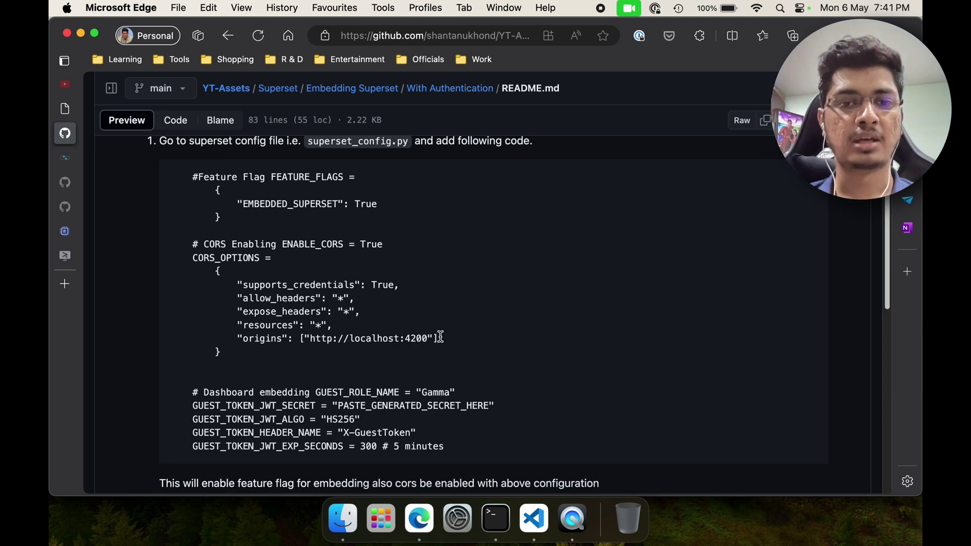
pyautogui.doubleClick(421, 341)
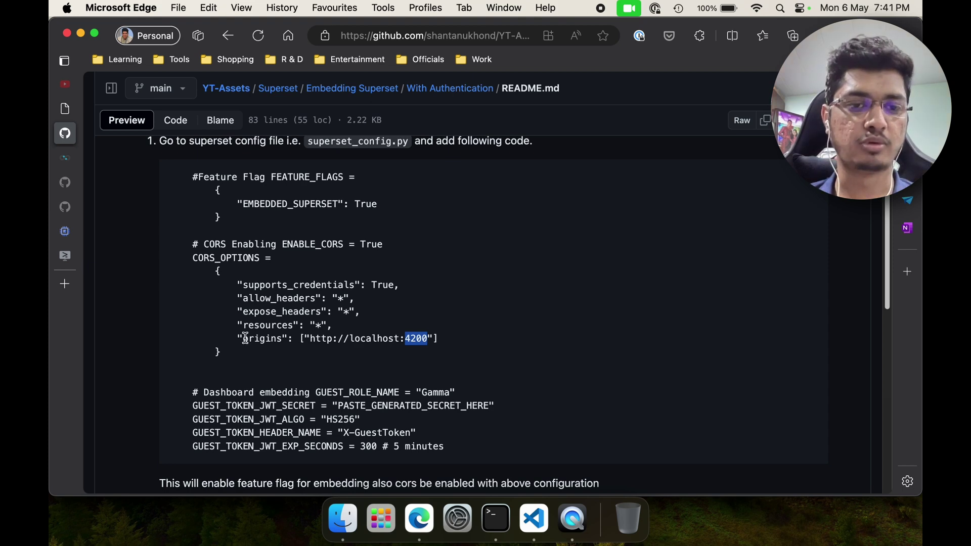
# Step: Copy the CORS block from '# CORS Enabling' through the CORS_OPTIONS closing brace
pyautogui.moveTo(245, 362); pyautogui.dragTo(196, 244)
pyautogui.press('super+c')
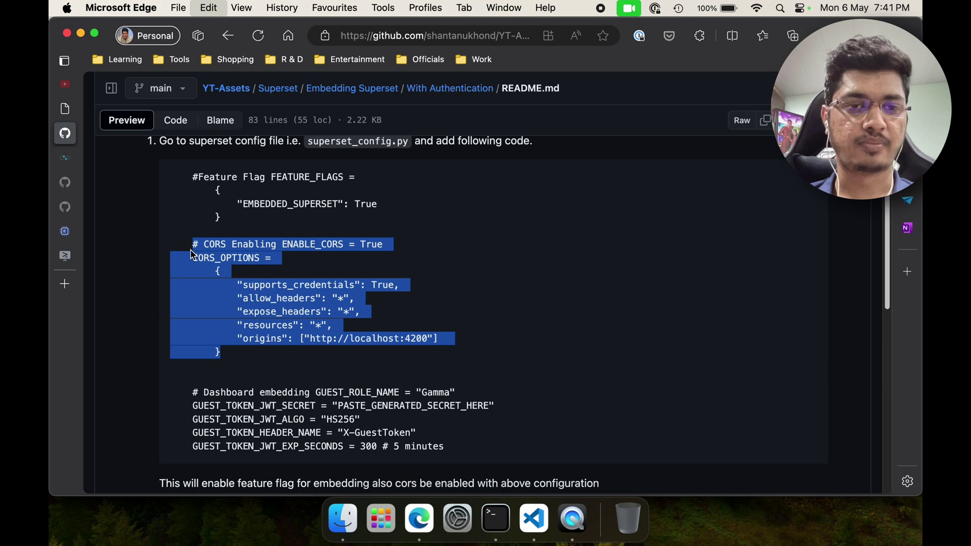
pyautogui.click(65, 255)
# Step: Paste the CORS block below FEATURE_FLAGS and put ENABLE_CORS = True on its own line
pyautogui.press('Return')
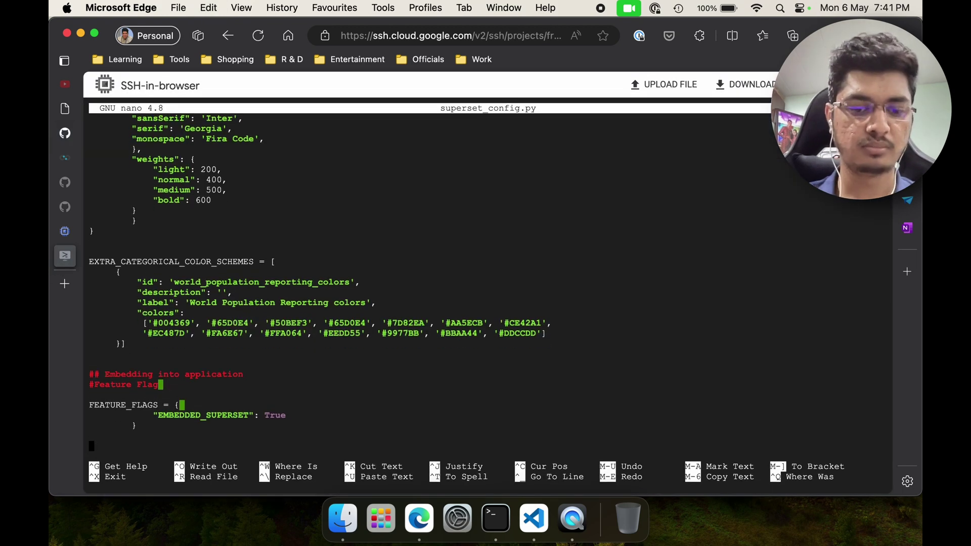
pyautogui.press('super+v')
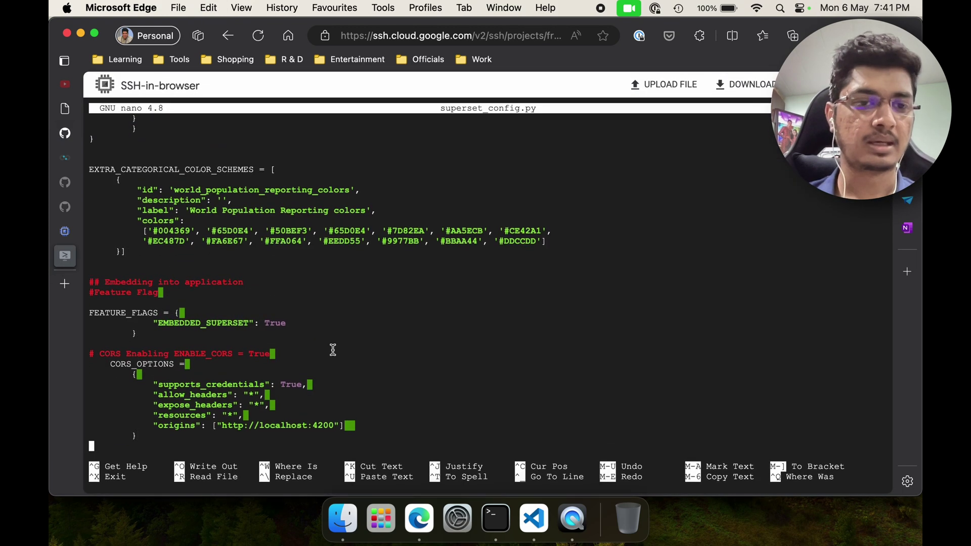
pyautogui.press('Up')
pyautogui.press('Up')
pyautogui.press('Up')
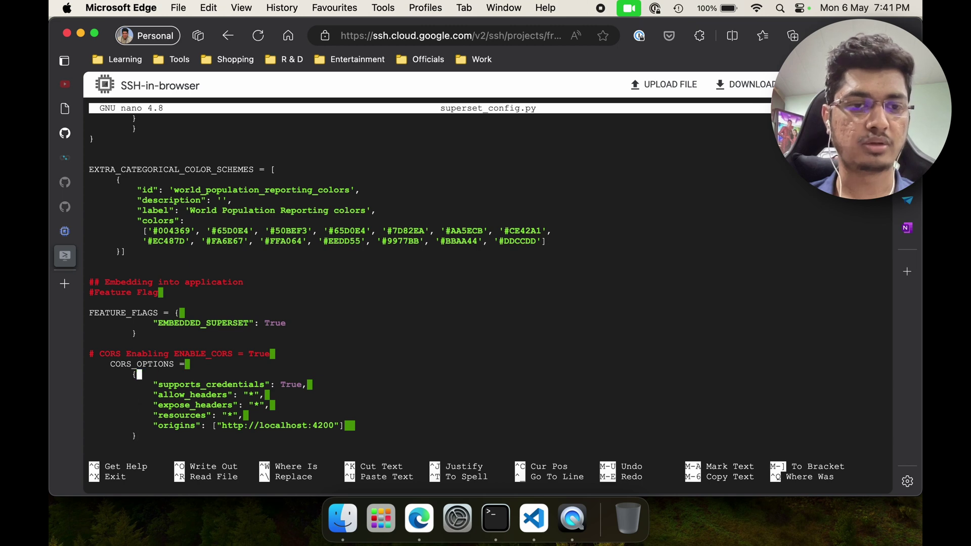
pyautogui.press('Up')
pyautogui.press('Up')
pyautogui.press('Up')
pyautogui.press('Down')
pyautogui.press('Right')
pyautogui.press('Right')
pyautogui.press('Down')
pyautogui.press('Right')
pyautogui.press('Up')
pyautogui.press('Right')
pyautogui.press('Right')
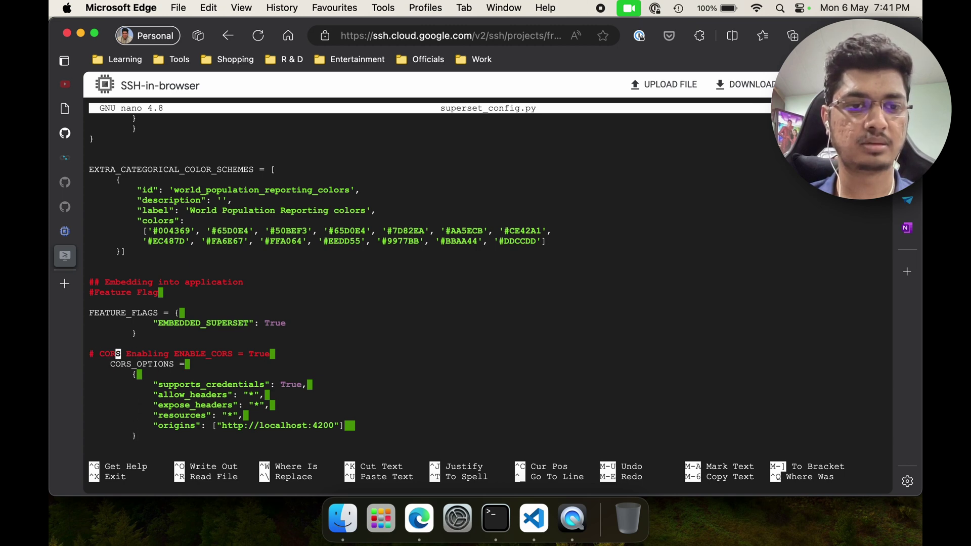
pyautogui.press('Right')
pyautogui.press('Right')
pyautogui.press('Right')
pyautogui.press('Right')
pyautogui.press('Right')
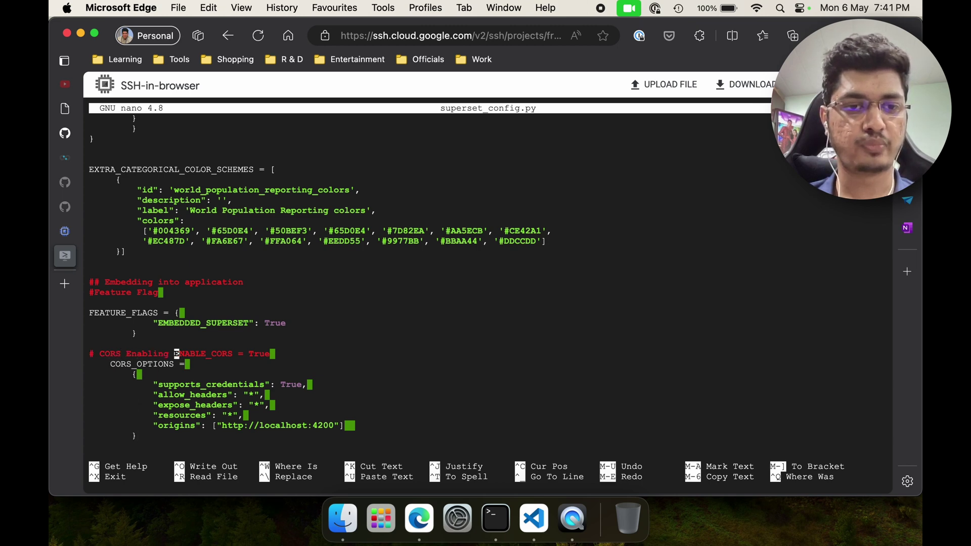
pyautogui.press('Return')
# Step: Remove the indentation before CORS_OPTIONS and join its opening brace onto that line
pyautogui.press('Down')
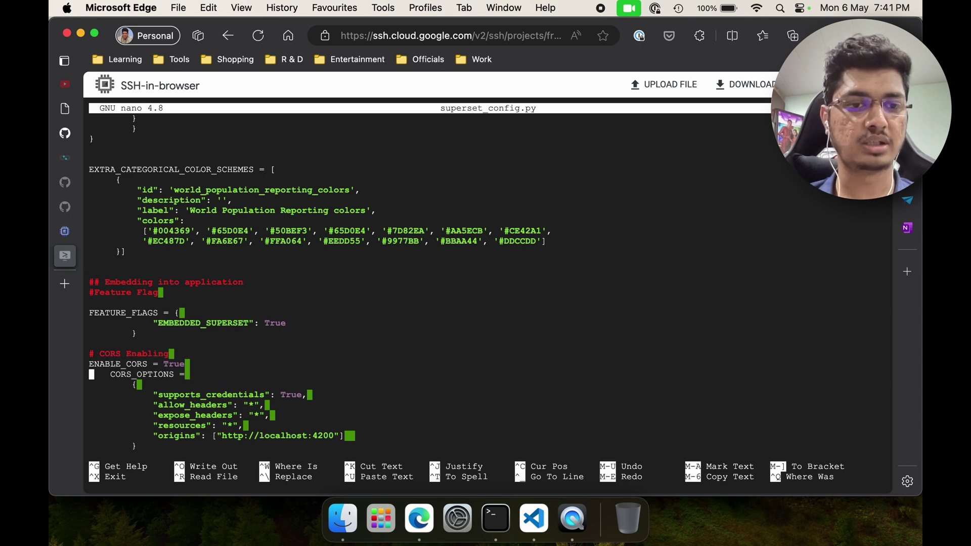
pyautogui.press('Right')
pyautogui.press('Right')
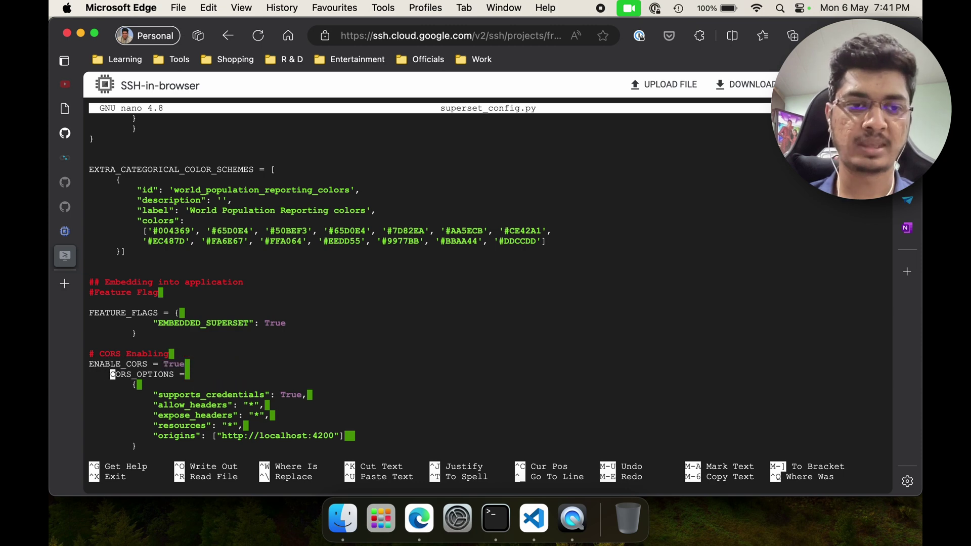
pyautogui.press('BackSpace')
pyautogui.press('BackSpace')
pyautogui.press('BackSpace')
pyautogui.press('BackSpace')
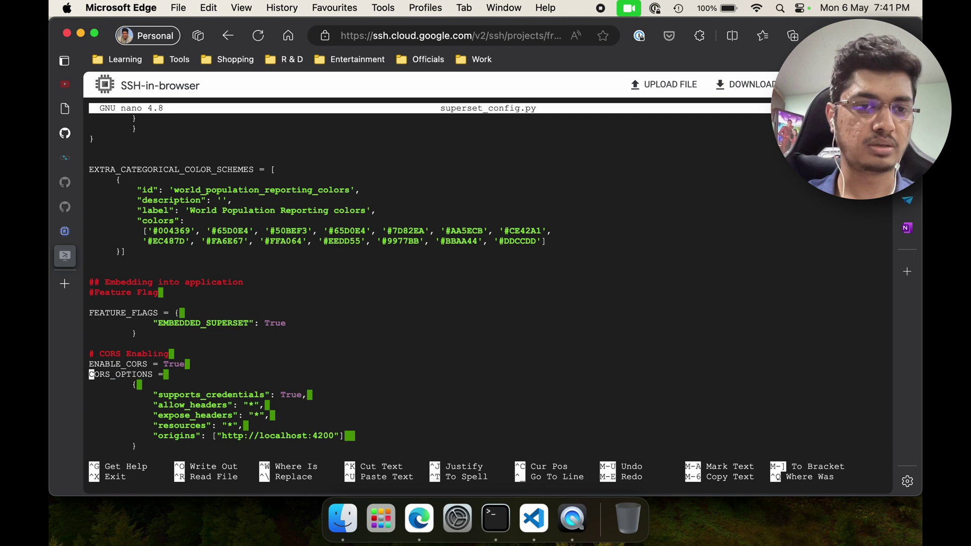
pyautogui.press('Right')
pyautogui.press('Right')
pyautogui.press('Right')
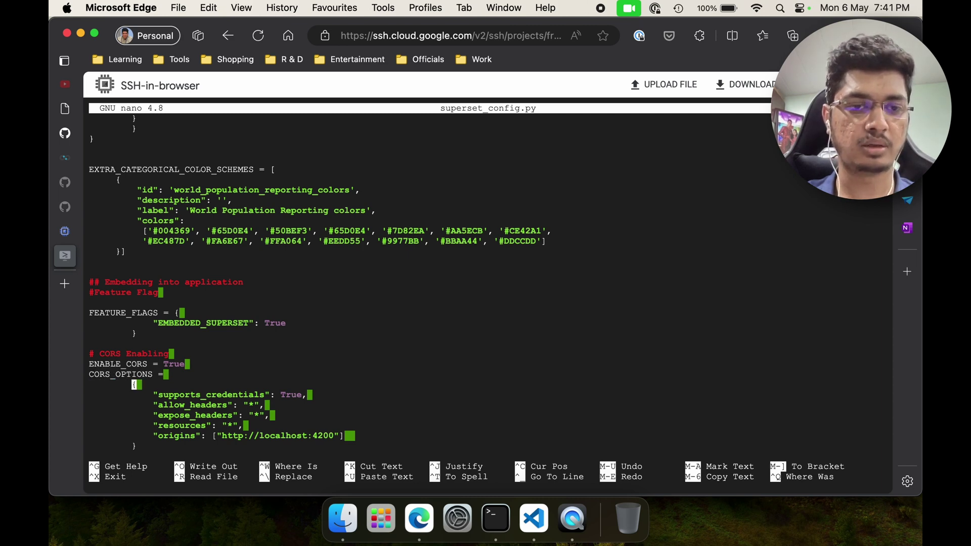
pyautogui.press('BackSpace')
pyautogui.press('BackSpace')
pyautogui.press('BackSpace')
pyautogui.press('BackSpace')
pyautogui.press('BackSpace')
pyautogui.press('BackSpace')
pyautogui.press('BackSpace')
pyautogui.press('BackSpace')
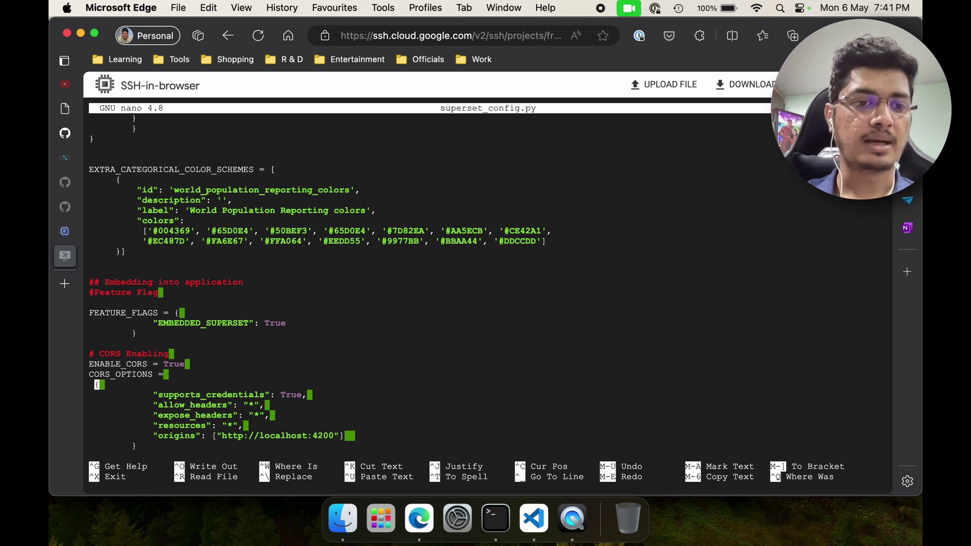
pyautogui.press('BackSpace')
# Step: Save superset_config.py and move to a blank line below the CORS block
pyautogui.press('super+s')
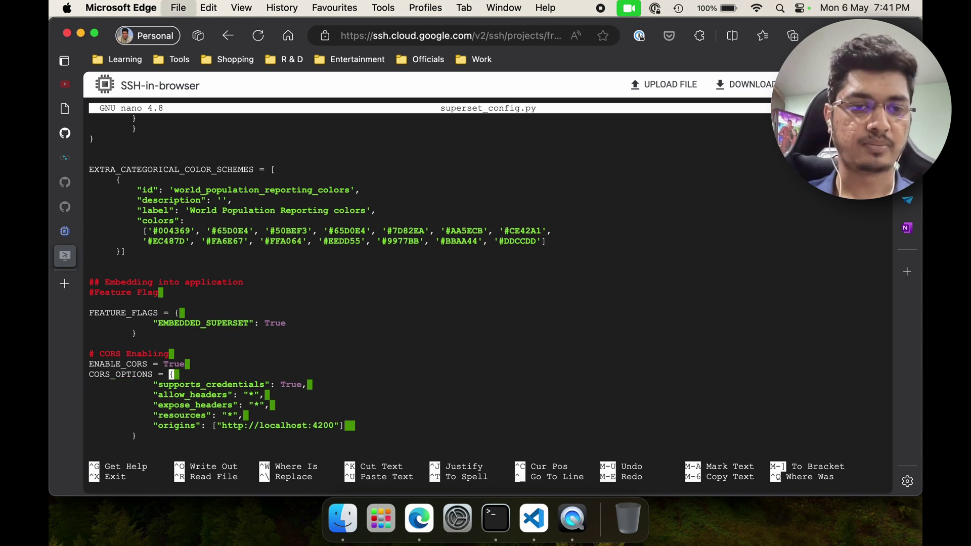
pyautogui.press('Escape')
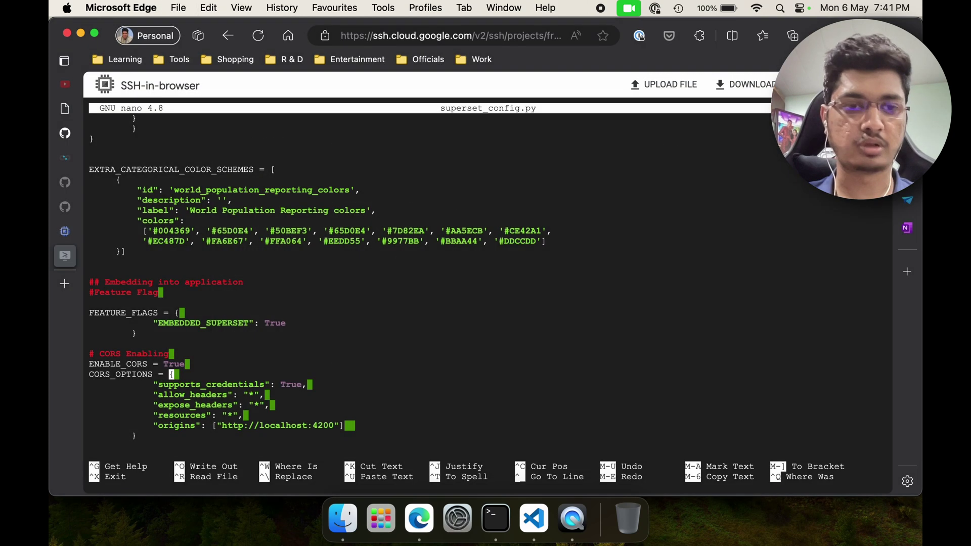
pyautogui.hotkey('ctrl', 's')
pyautogui.press('Down')
pyautogui.press('Down')
pyautogui.press('Down')
pyautogui.press('Down')
pyautogui.press('Down')
pyautogui.press('Down')
pyautogui.press('Down')
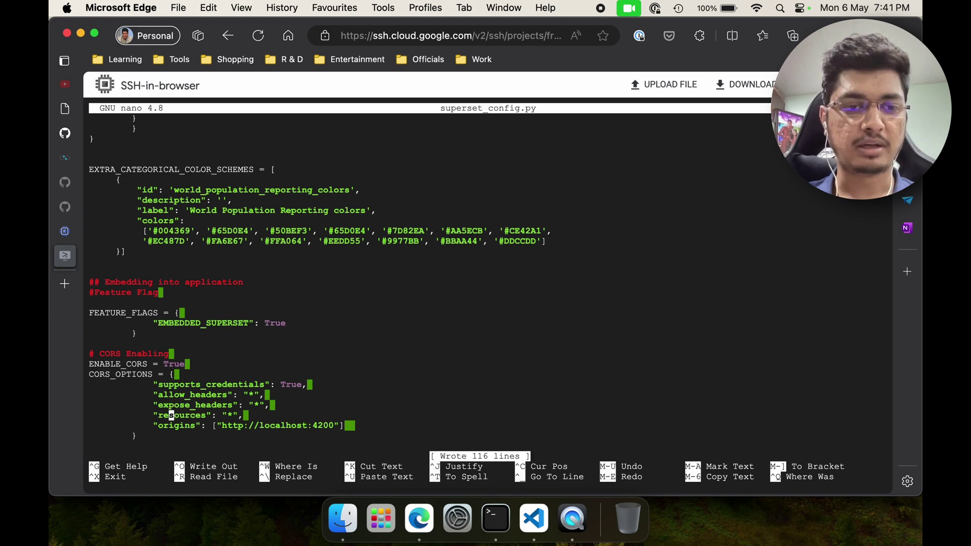
pyautogui.press('Down')
pyautogui.press('Down')
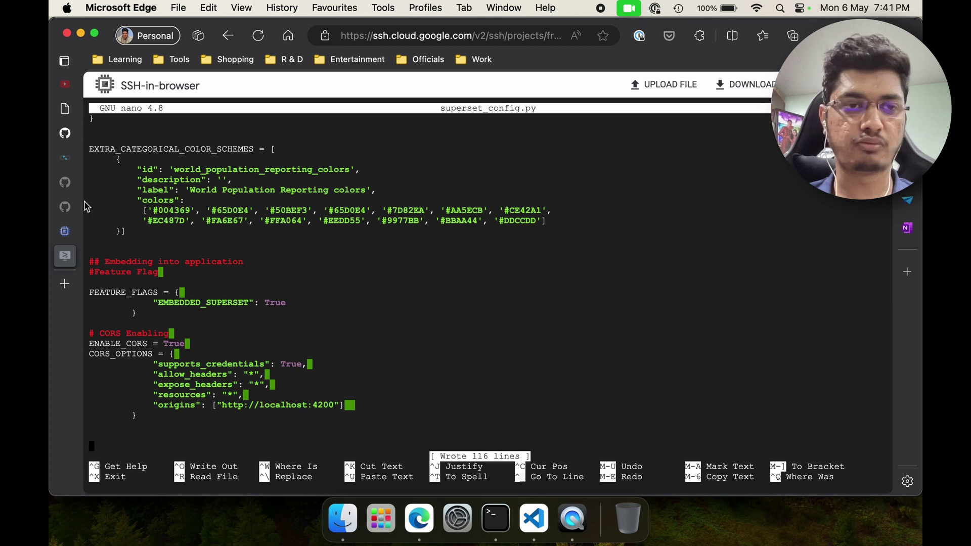
pyautogui.moveTo(69, 211)
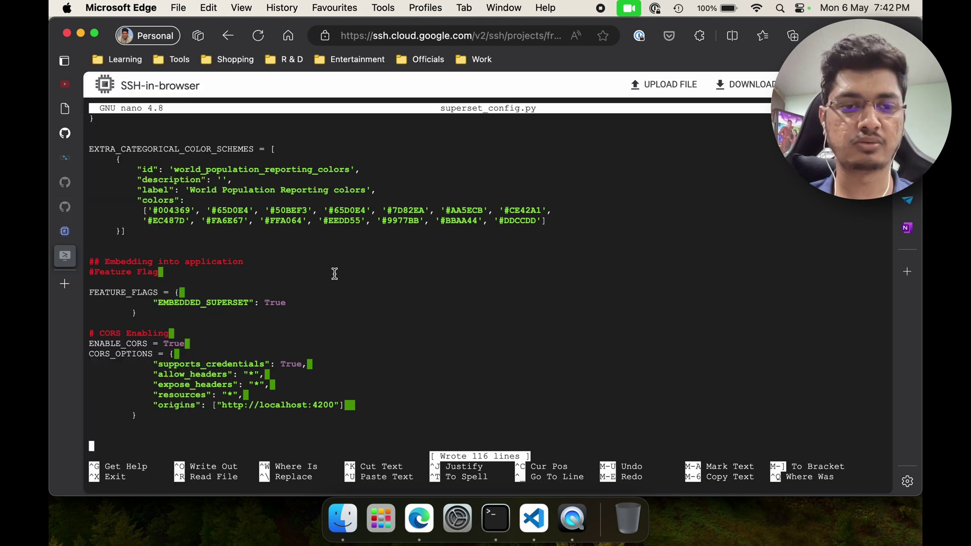
# Step: Copy the README's guest-token lines: GUEST_ROLE_NAME "Gamma", HS256, X-GuestToken header, 300-second expiry
pyautogui.click(65, 207)
pyautogui.click(65, 133)
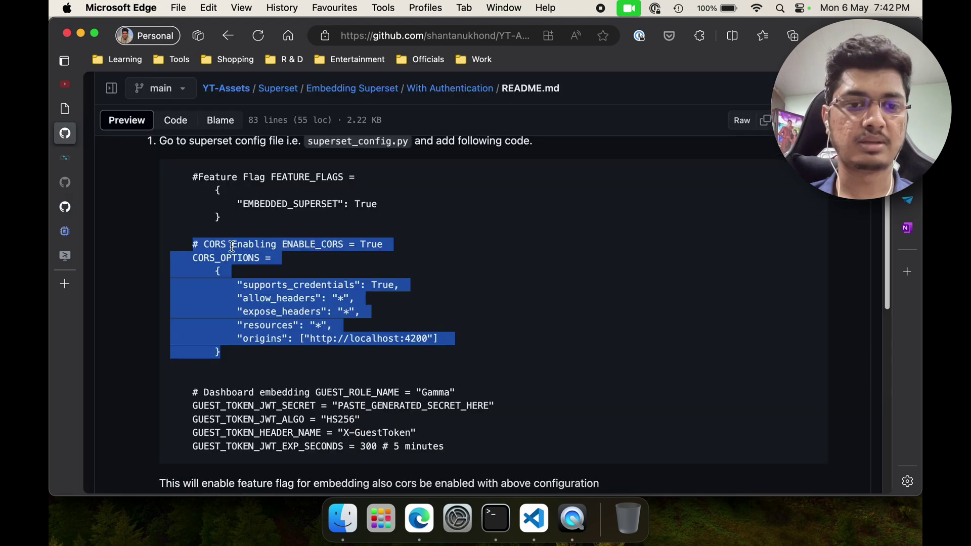
pyautogui.scroll(-3, 453, 324)
pyautogui.moveTo(453, 324); pyautogui.dragTo(190, 264)
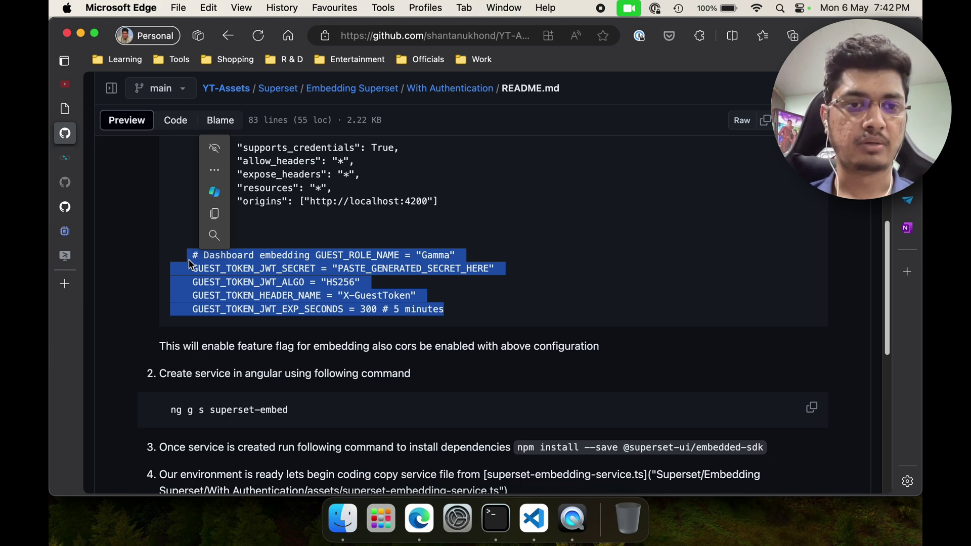
pyautogui.press('super+c')
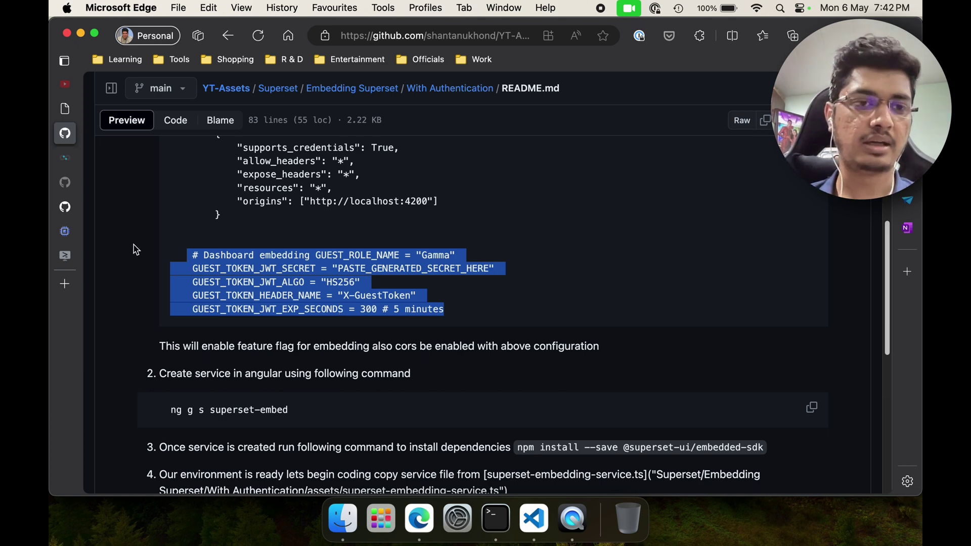
pyautogui.moveTo(76, 255)
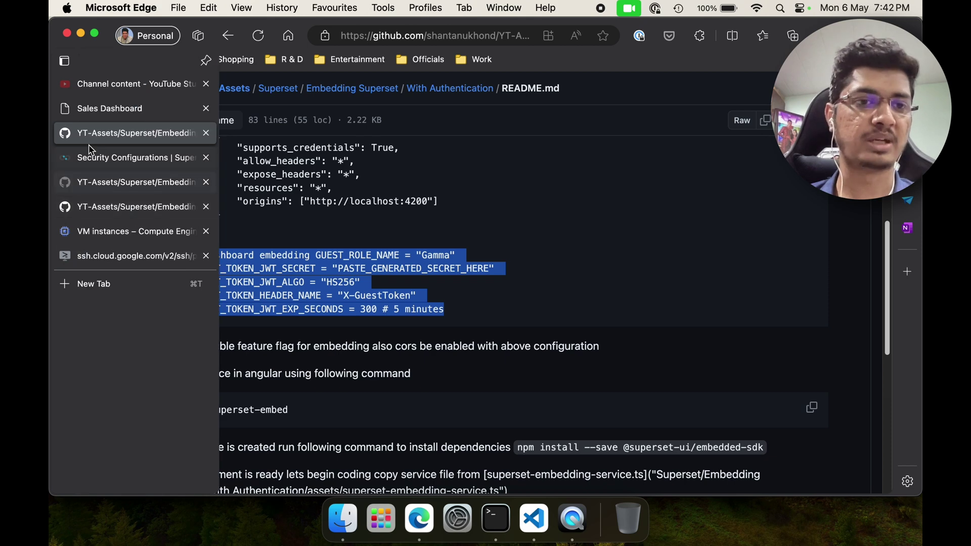
# Step: Paste the guest-token settings into superset_config.py and put GUEST_ROLE_NAME on its own line
pyautogui.click(89, 230)
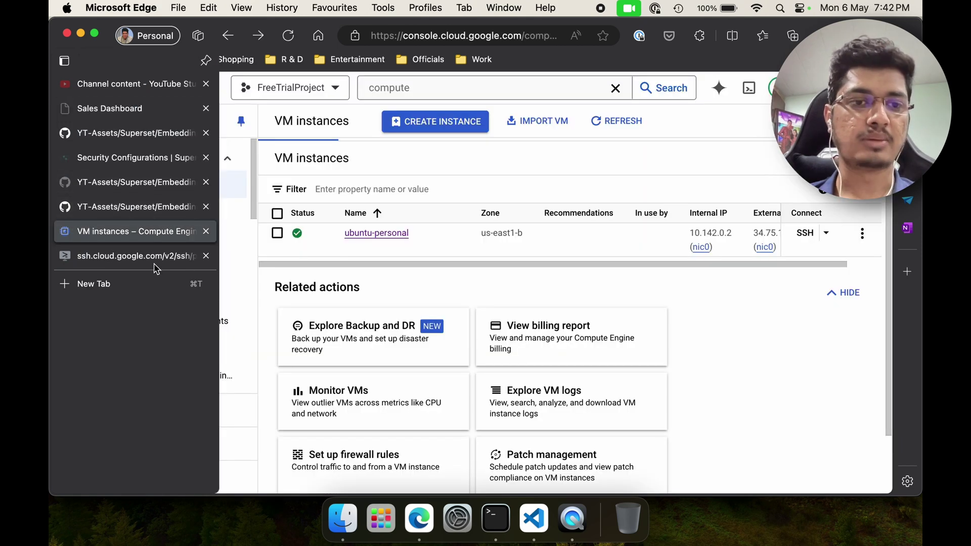
pyautogui.click(122, 258)
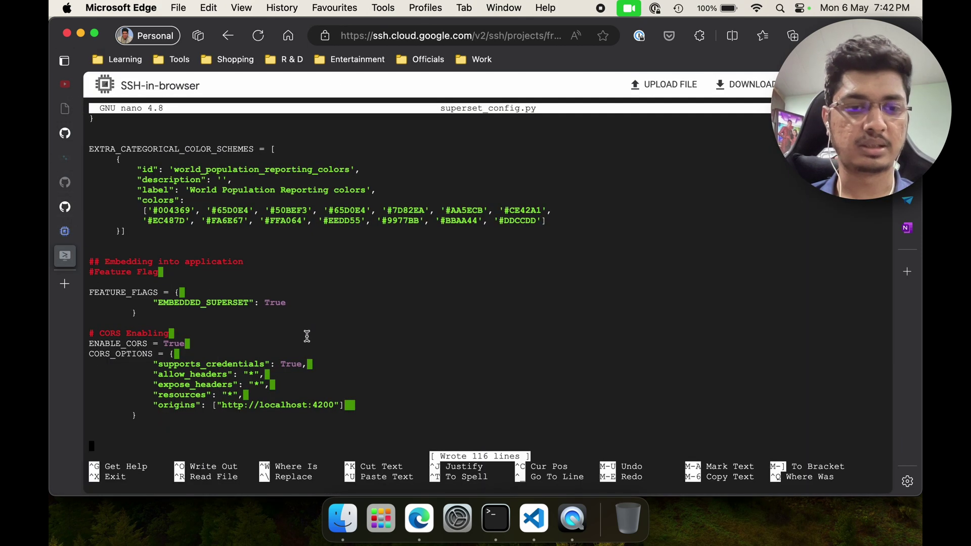
pyautogui.press('super+v')
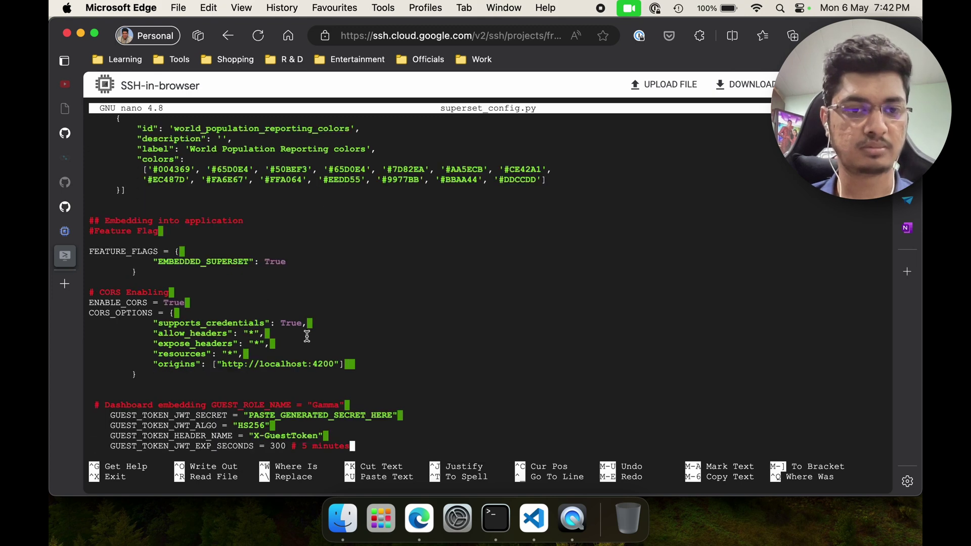
pyautogui.press('Up')
pyautogui.press('Up')
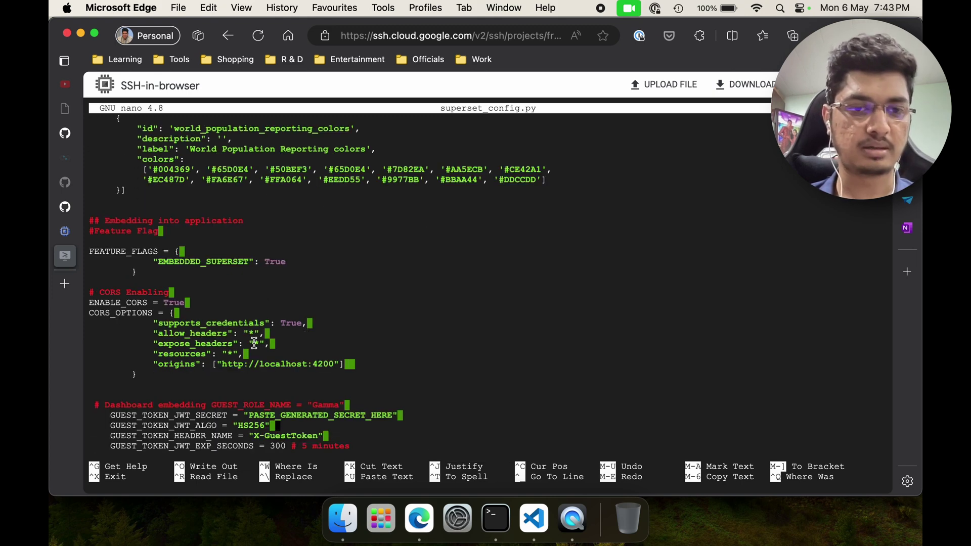
pyautogui.press('Up')
pyautogui.press('Up')
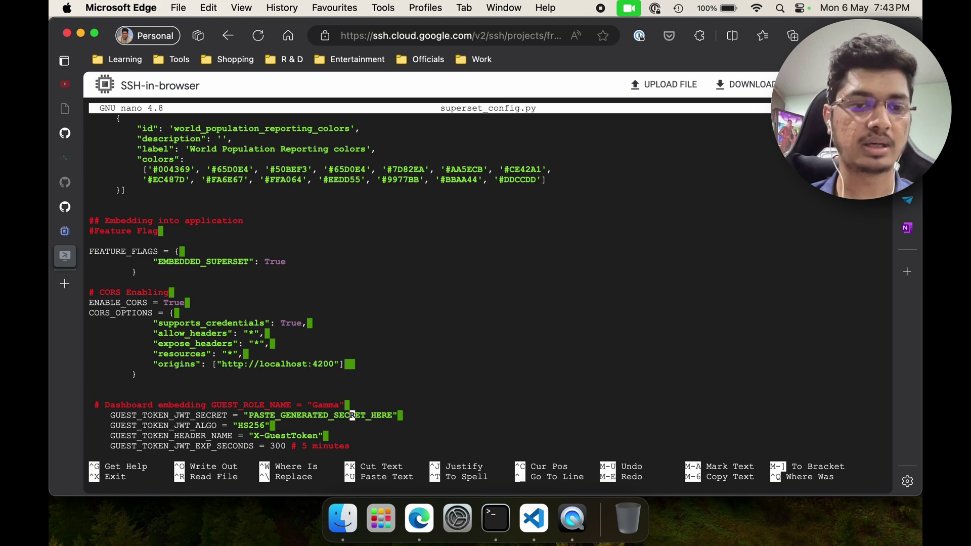
pyautogui.press('Left')
pyautogui.press('Left')
pyautogui.press('Left')
pyautogui.press('Left')
pyautogui.press('Left')
pyautogui.press('Left')
pyautogui.press('Left')
pyautogui.press('Left')
pyautogui.press('Left')
pyautogui.press('Left')
pyautogui.press('Left')
pyautogui.press('Left')
pyautogui.press('Left')
pyautogui.press('Left')
pyautogui.press('Left')
pyautogui.press('Left')
pyautogui.press('Left')
pyautogui.press('Left')
pyautogui.press('Left')
pyautogui.press('Left')
pyautogui.press('Left')
pyautogui.press('Left')
pyautogui.press('Left')
pyautogui.press('Left')
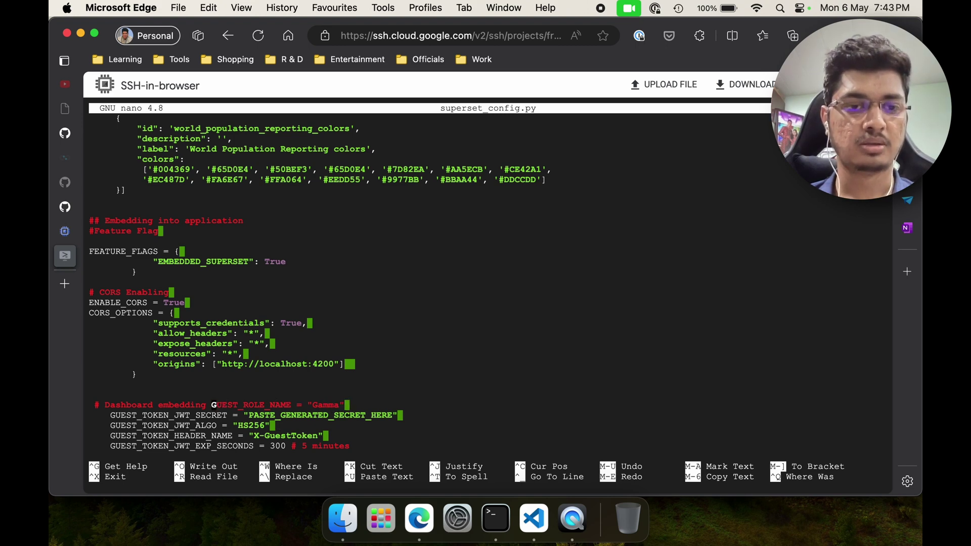
pyautogui.press('Return')
# Step: Left-align the GUEST_TOKEN_JWT_SECRET, GUEST_TOKEN_JWT_ALGO and GUEST_TOKEN_HEADER_NAME lines
pyautogui.press('Right')
pyautogui.press('Right')
pyautogui.press('Down')
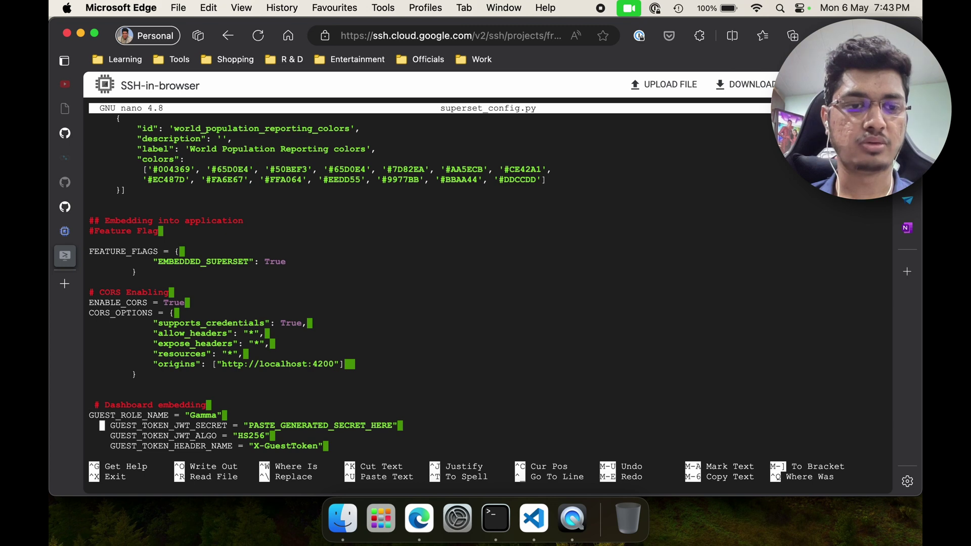
pyautogui.press('BackSpace')
pyautogui.press('BackSpace')
pyautogui.press('BackSpace')
pyautogui.press('BackSpace')
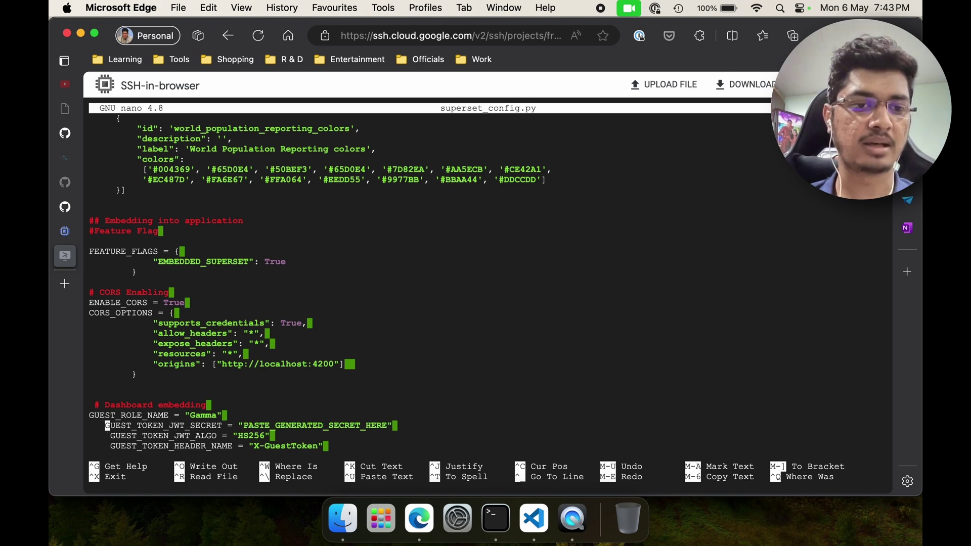
pyautogui.press('Down')
pyautogui.press('Right')
pyautogui.press('Right')
pyautogui.press('Right')
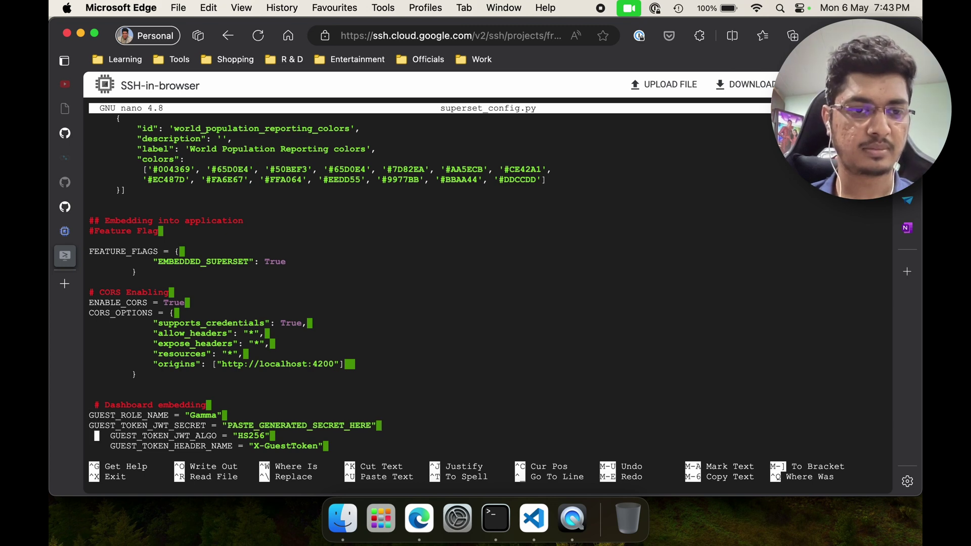
pyautogui.press('BackSpace')
pyautogui.press('BackSpace')
pyautogui.press('BackSpace')
pyautogui.press('BackSpace')
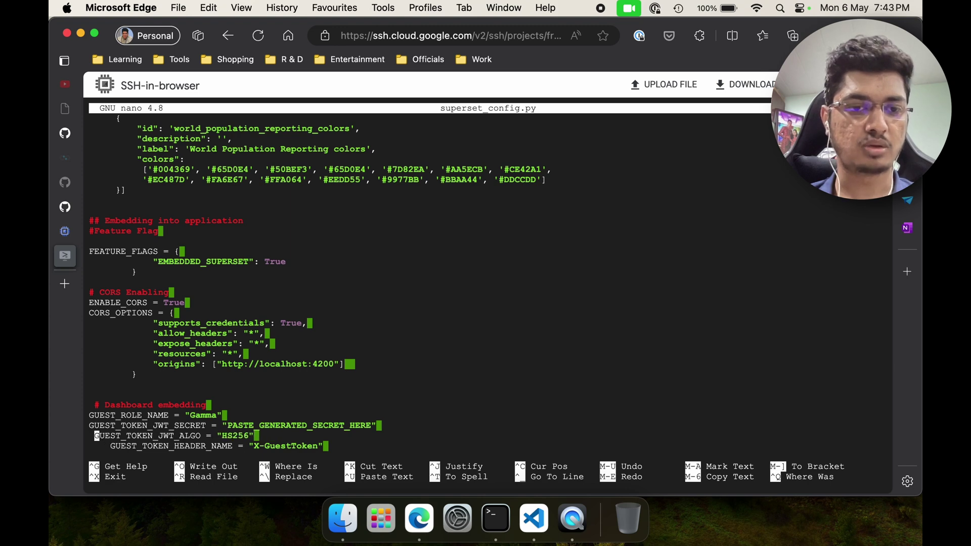
pyautogui.press('Down')
pyautogui.press('Right')
pyautogui.press('Right')
pyautogui.press('Right')
pyautogui.press('Right')
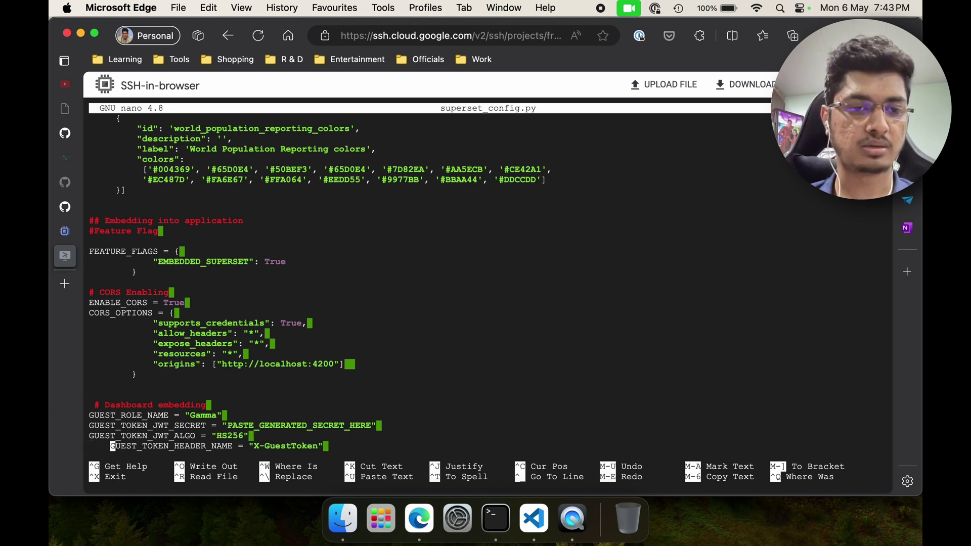
pyautogui.press('BackSpace')
pyautogui.press('BackSpace')
pyautogui.press('BackSpace')
pyautogui.press('BackSpace')
# Step: Save superset_config.py at 124 lines and exit nano to the shell
pyautogui.hotkey('ctrl', 's')
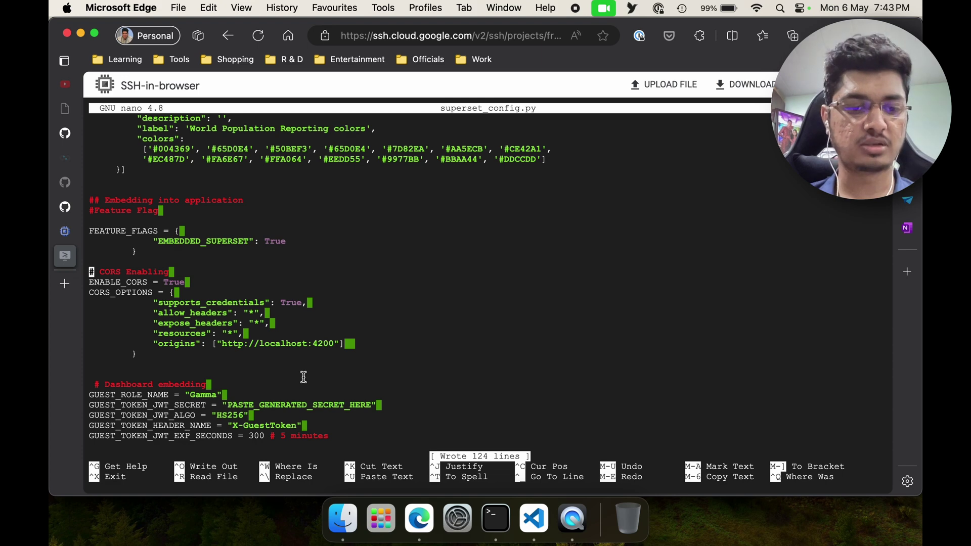
pyautogui.hotkey('ctrl', 'q')
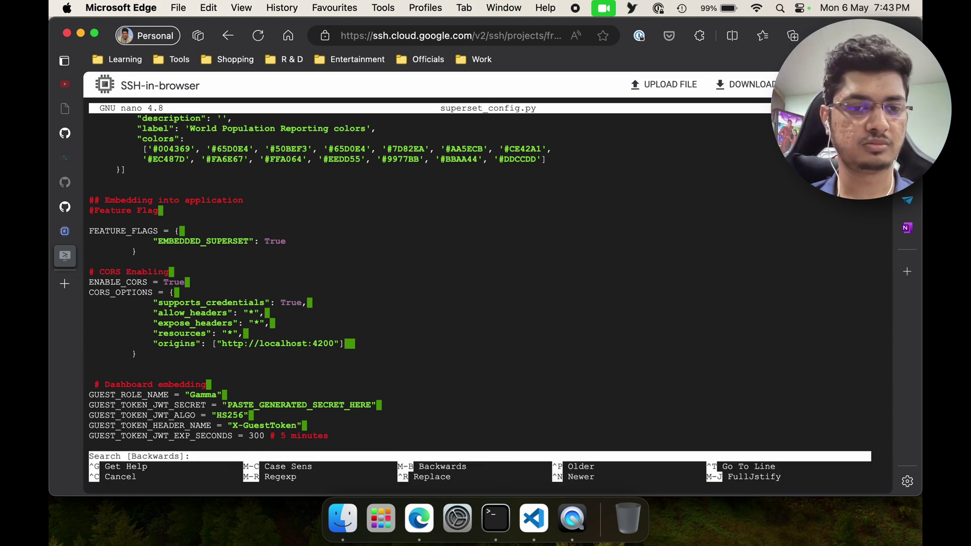
pyautogui.hotkey('ctrl', 'c')
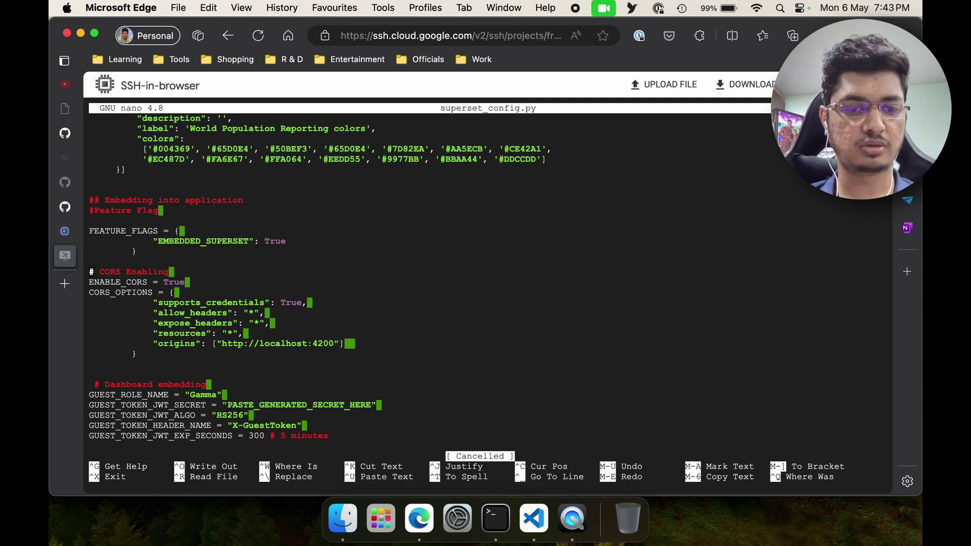
pyautogui.hotkey('ctrl', 'x')
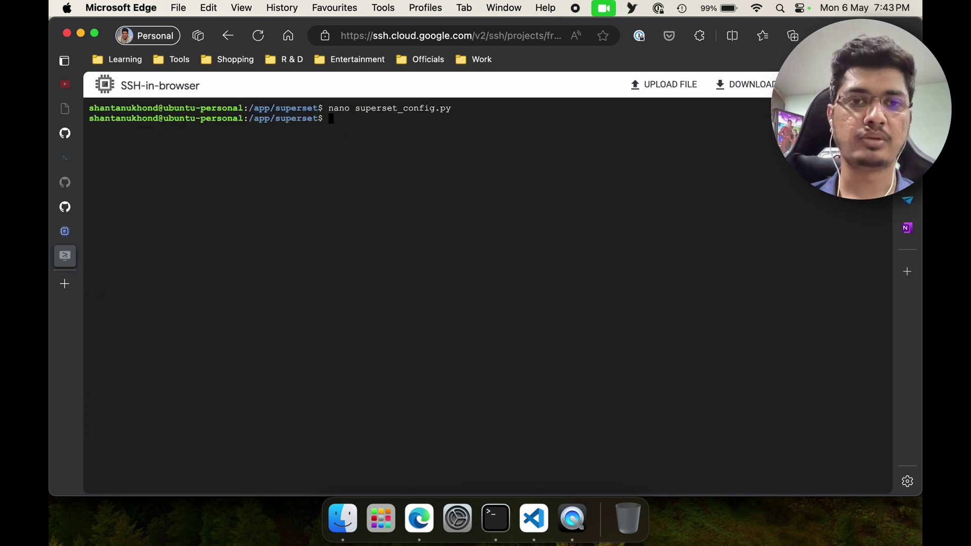
# Step: Run sudo systemctl restart superset in the SSH terminal to apply the edited config
pyautogui.press('Up')
pyautogui.press('Down')
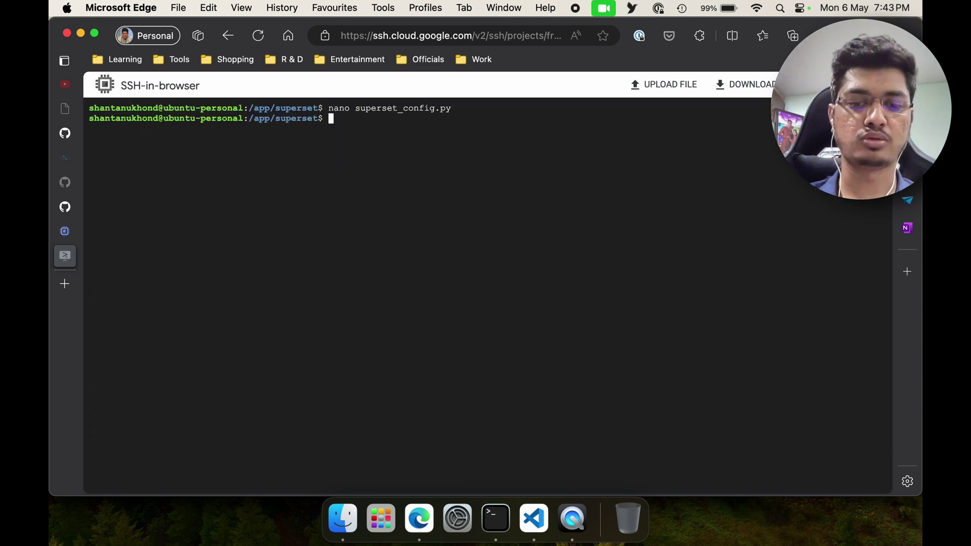
pyautogui.write('sudo system')
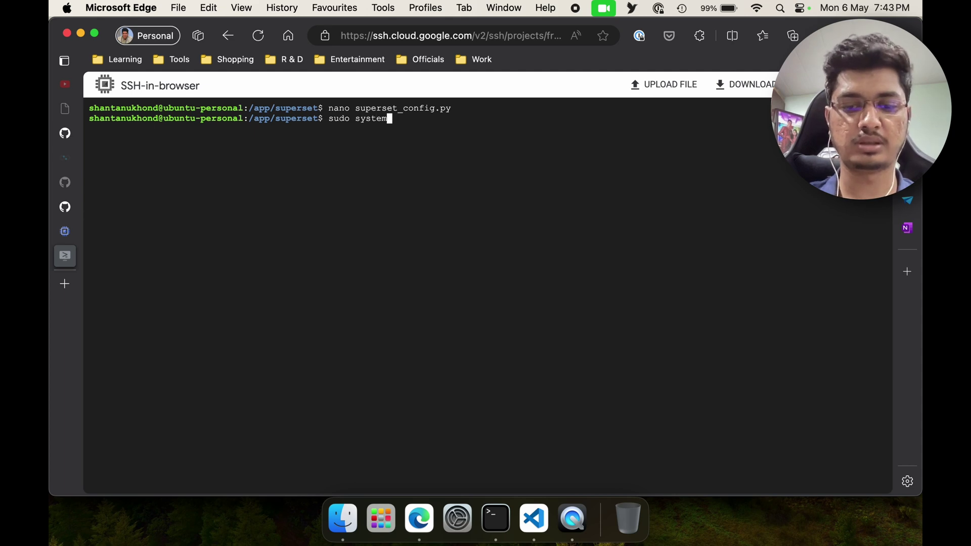
pyautogui.write('ctl ')
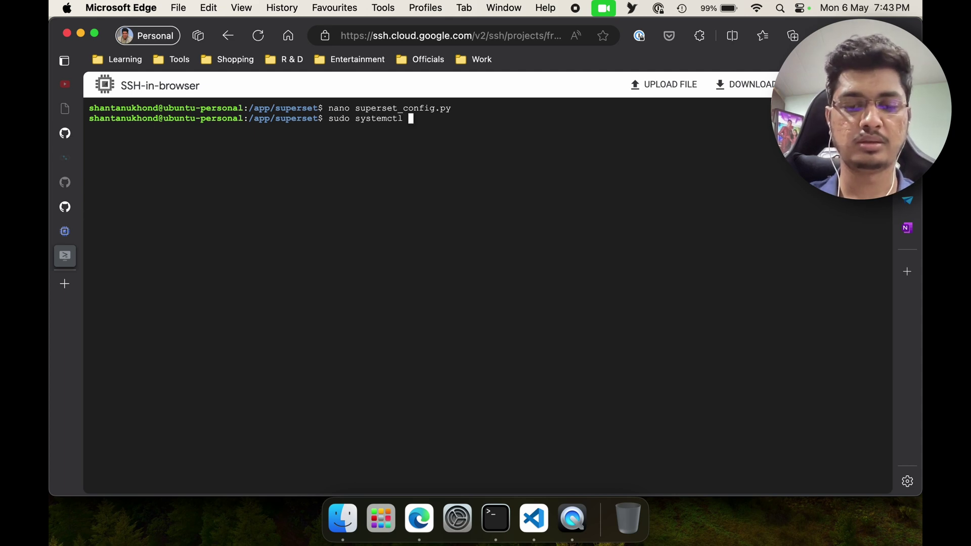
pyautogui.write('restart sup')
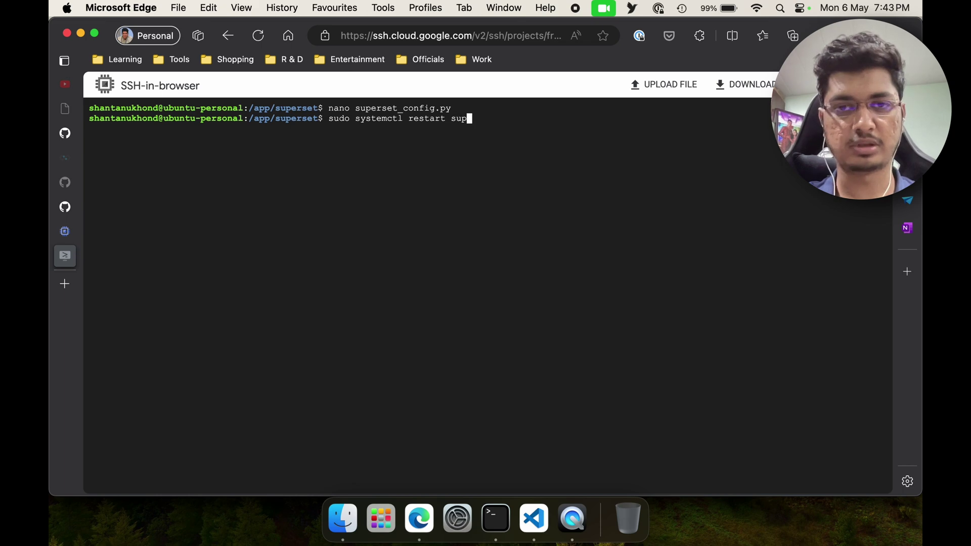
pyautogui.write('r')
pyautogui.press('BackSpace')
pyautogui.write('erset')
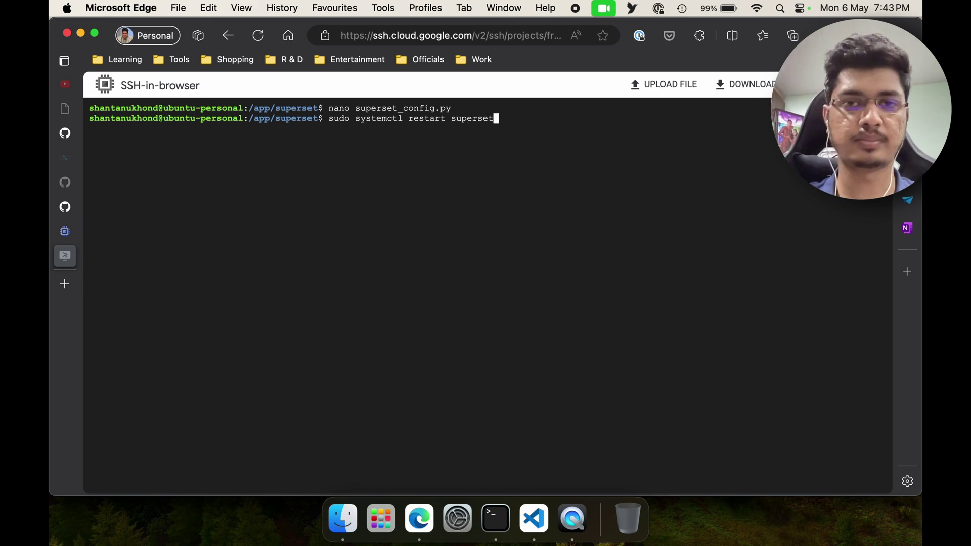
pyautogui.press('Return')
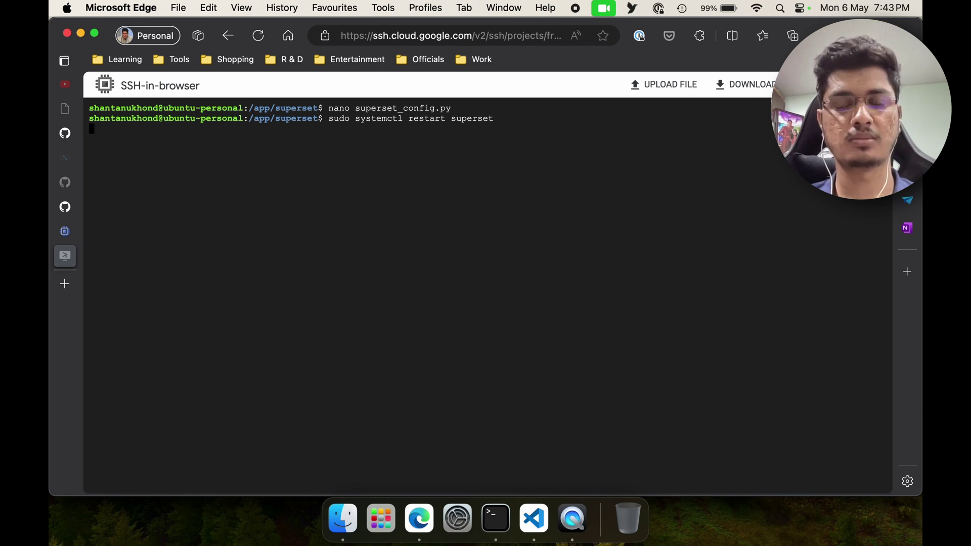
# Step: Load the Sales Dashboard URL in a new tab and move that tab to second position
pyautogui.moveTo(77, 154)
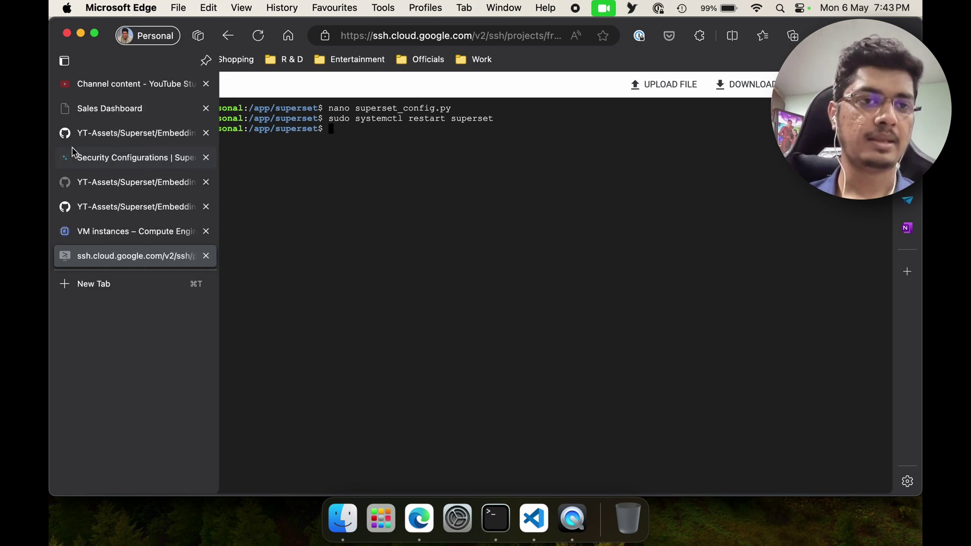
pyautogui.click(100, 115)
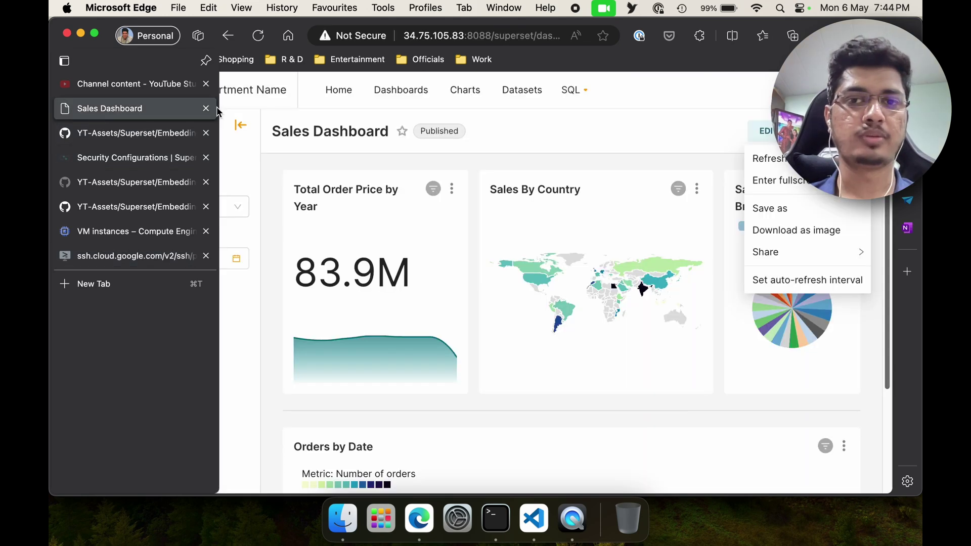
pyautogui.click(542, 127)
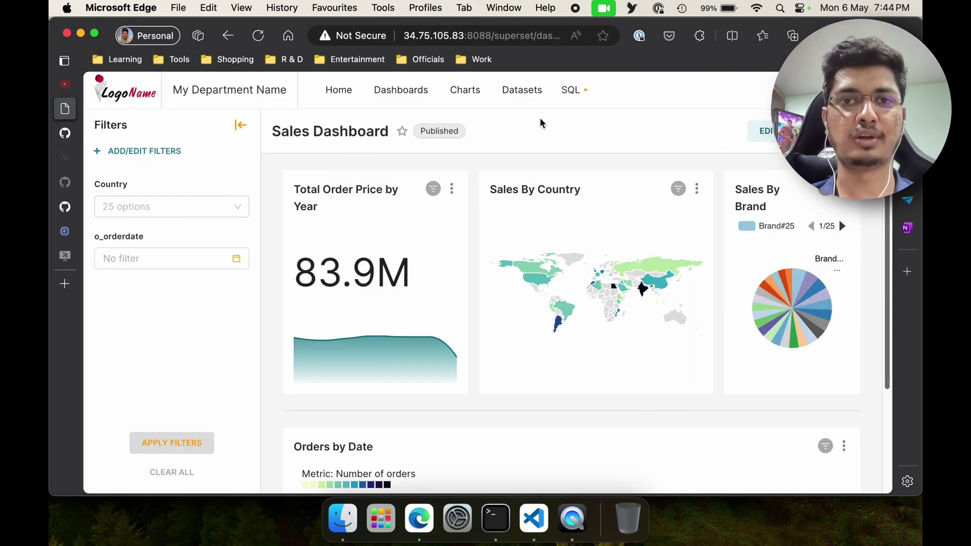
pyautogui.click(503, 28)
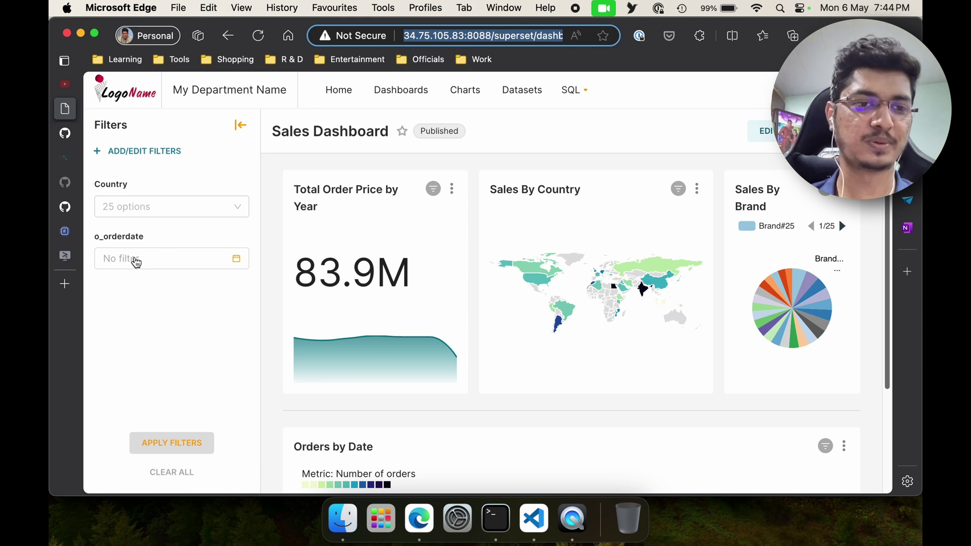
pyautogui.click(66, 284)
pyautogui.press('super+v')
pyautogui.press('Return')
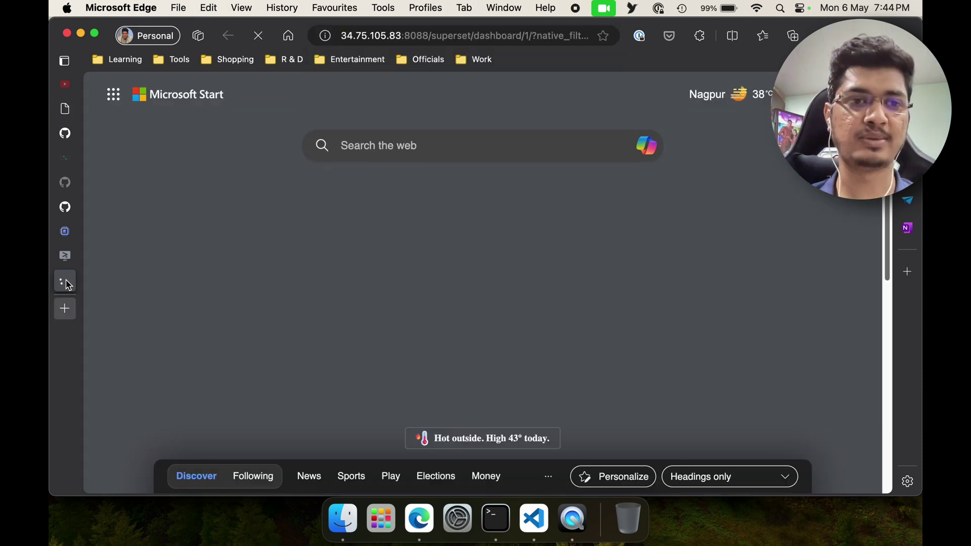
pyautogui.moveTo(69, 285); pyautogui.dragTo(72, 137)
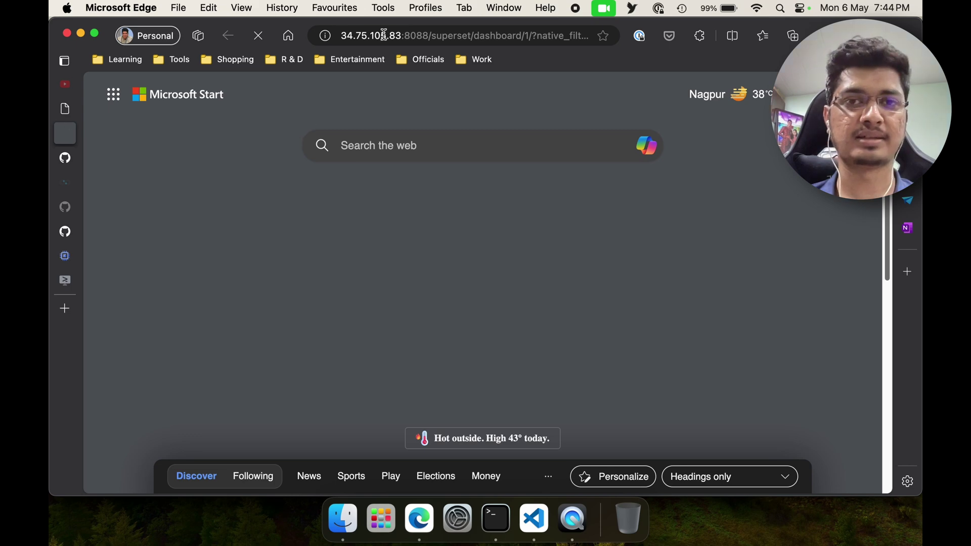
pyautogui.click(403, 39)
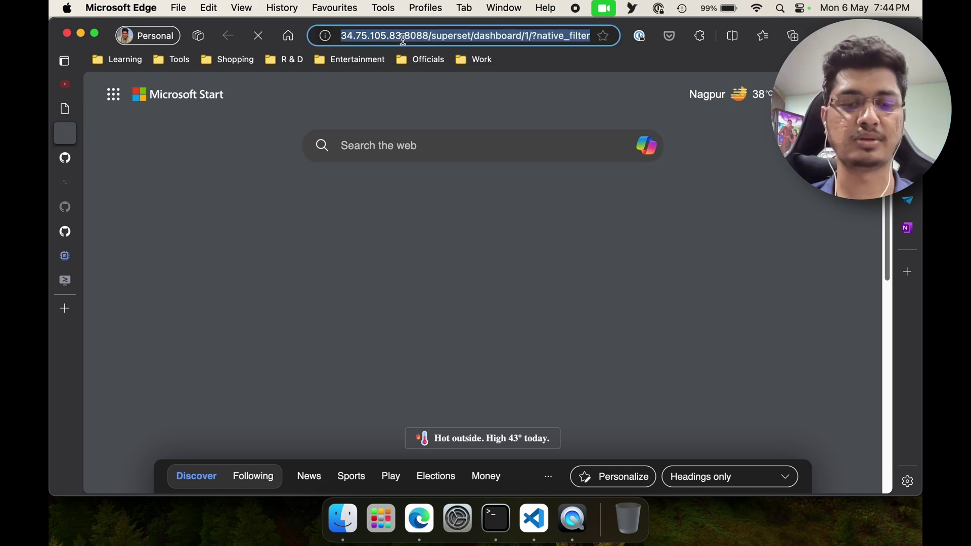
# Step: Stop the service with sudo systemctl stop superset in the SSH terminal
pyautogui.press('super+Tab')
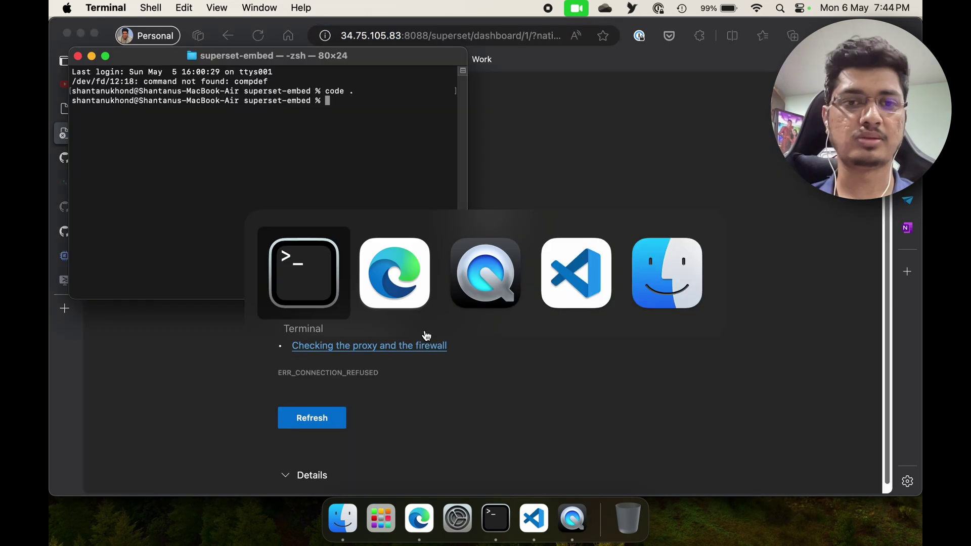
pyautogui.press('super+9')
pyautogui.press('Up')
pyautogui.press('Left')
pyautogui.press('Left')
pyautogui.press('Left')
pyautogui.press('Left')
pyautogui.press('Left')
pyautogui.press('Left')
pyautogui.press('Left')
pyautogui.press('Left')
pyautogui.press('Left')
pyautogui.press('BackSpace')
pyautogui.press('BackSpace')
pyautogui.press('BackSpace')
pyautogui.press('BackSpace')
pyautogui.press('BackSpace')
pyautogui.press('BackSpace')
pyautogui.press('BackSpace')
pyautogui.write('stop')
pyautogui.press('Return')
# Step: Activate superset_env and start Superset manually with ./run_superset.sh
pyautogui.write('. superset_env/bin/activate')
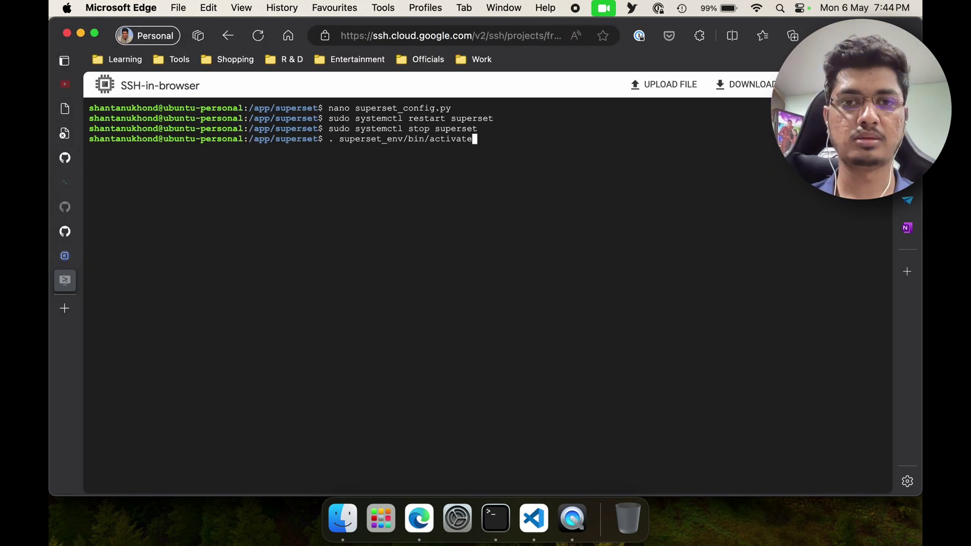
pyautogui.press('Return')
pyautogui.write('./run_superset.sh')
pyautogui.press('Return')
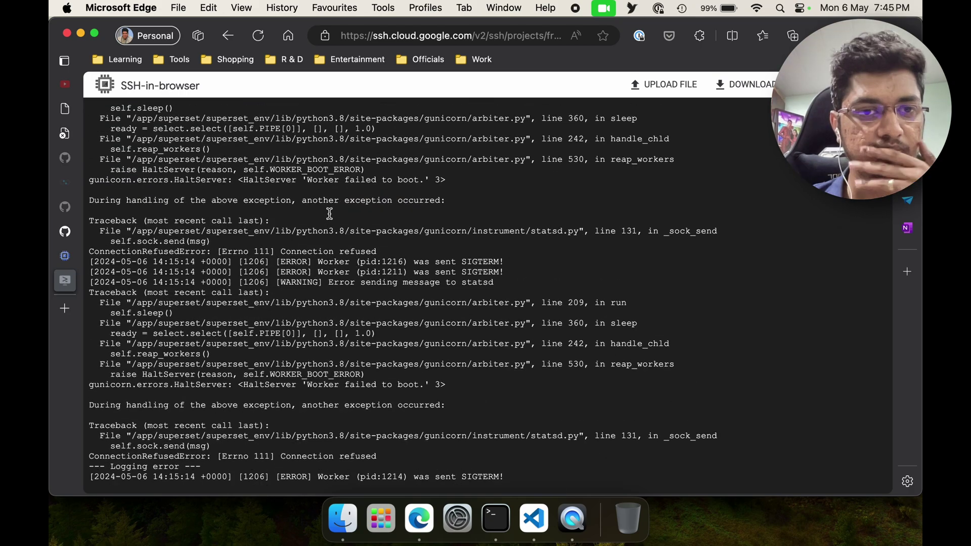
# Step: Find the flask_cors ModuleNotFoundError in the log and copy the module name
pyautogui.scroll(15, 329, 213)
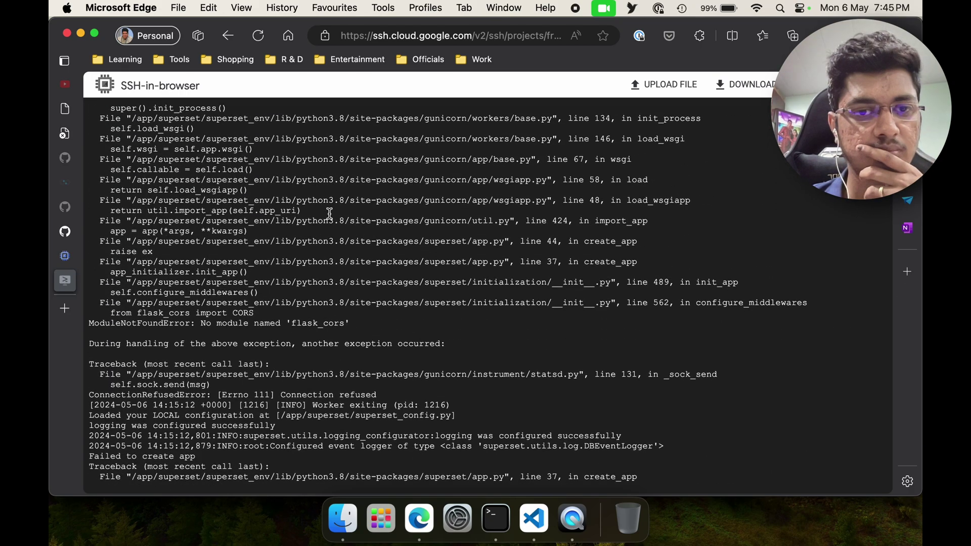
pyautogui.doubleClick(319, 324)
pyautogui.press('super+c')
pyautogui.scroll(-2, 385, 370)
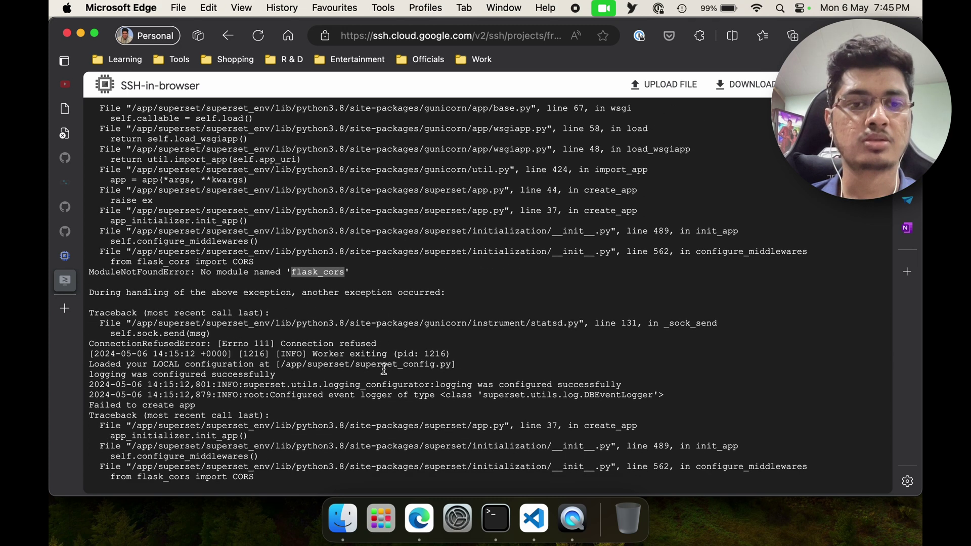
pyautogui.scroll(3, 384, 369)
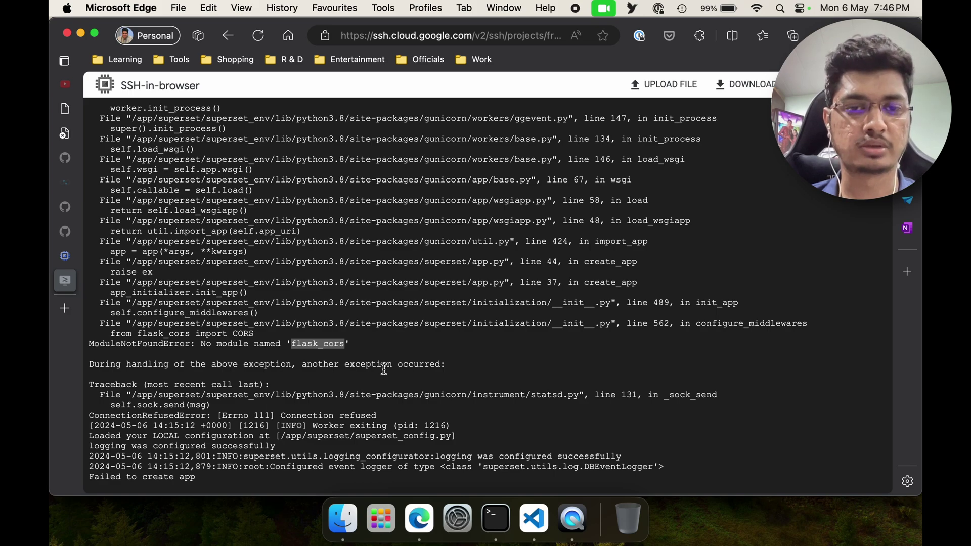
pyautogui.scroll(10, 384, 369)
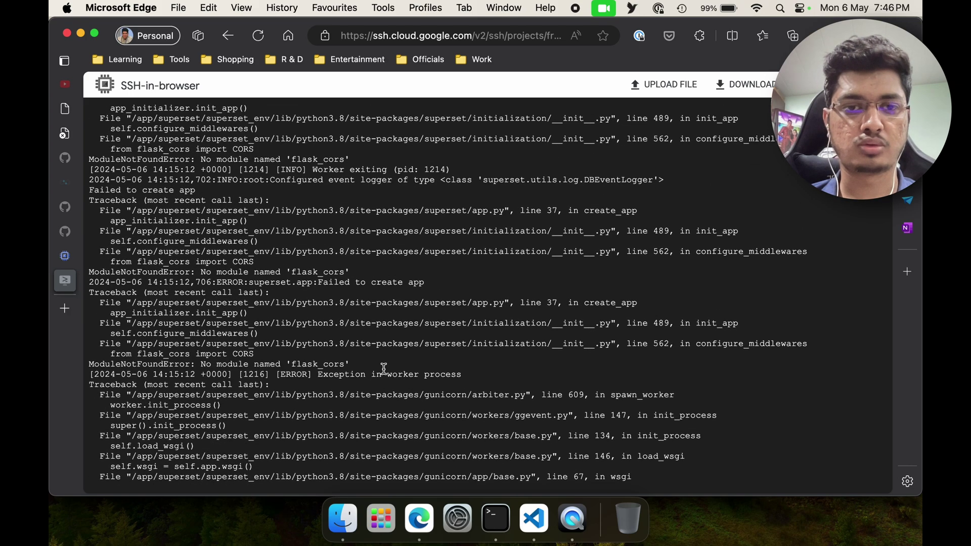
pyautogui.scroll(-15, 384, 369)
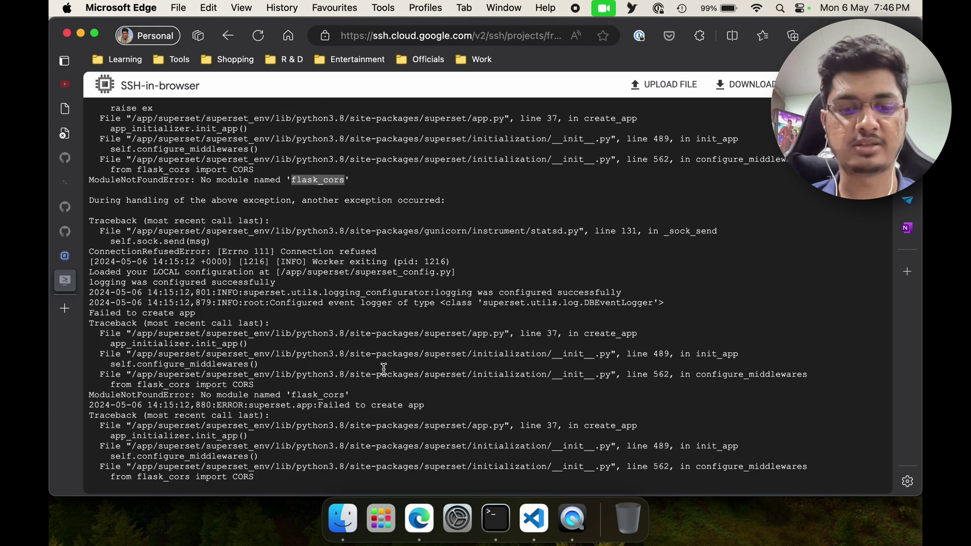
# Step: Google flask_cors and open the Flask-Cors project page on PyPI
pyautogui.moveTo(95, 173)
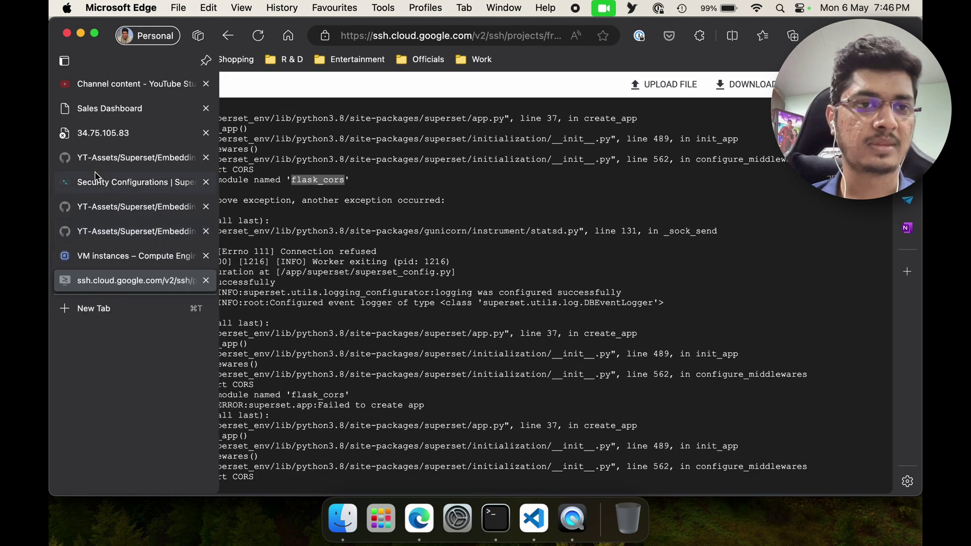
pyautogui.click(81, 313)
pyautogui.write('goo')
pyautogui.press('Tab')
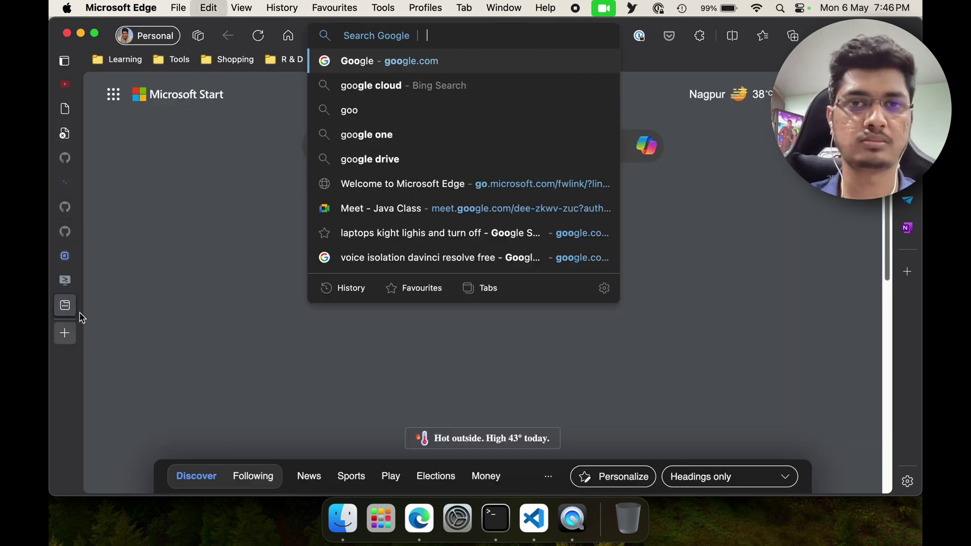
pyautogui.press('super+v')
pyautogui.press('Return')
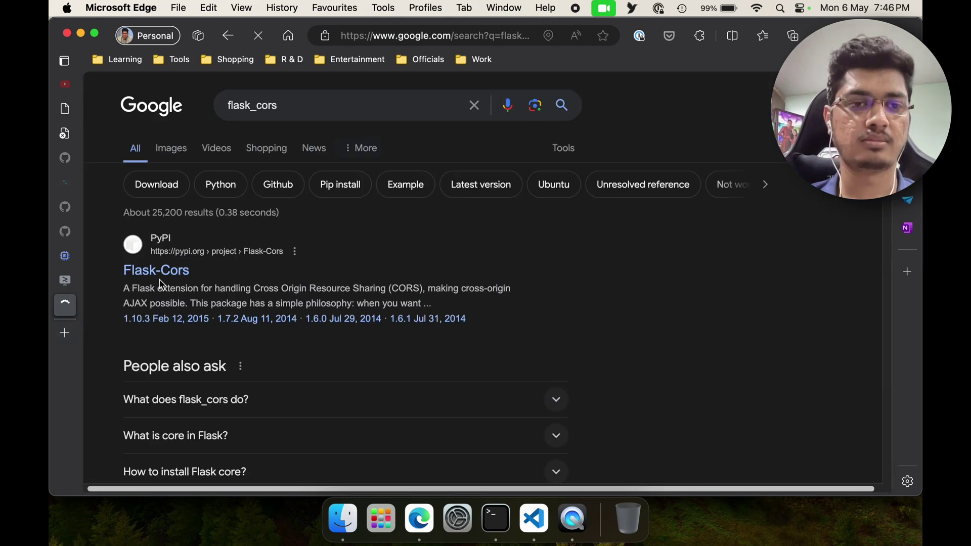
pyautogui.click(160, 278)
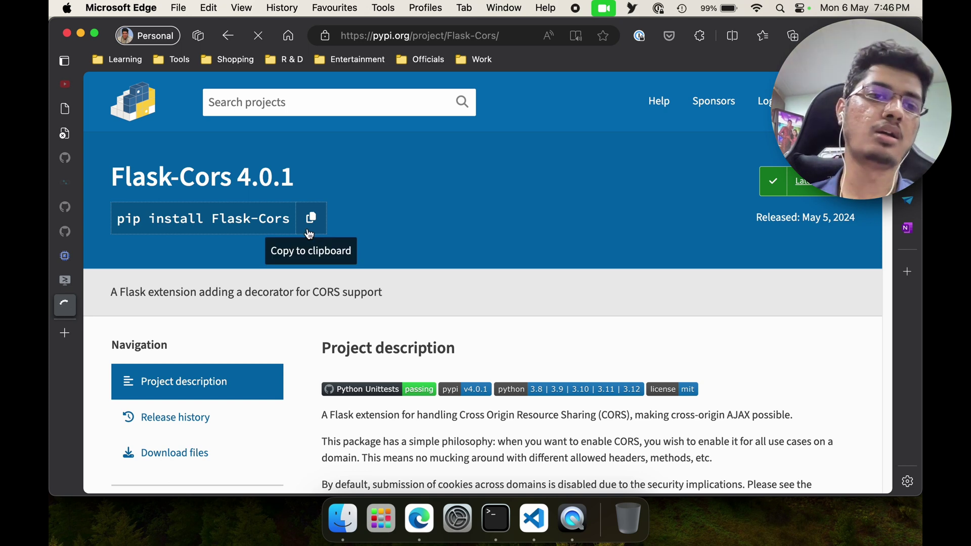
# Step: Google 'superset cors' and copy the command pip install apache-superset[cors] from the results
pyautogui.moveTo(90, 288)
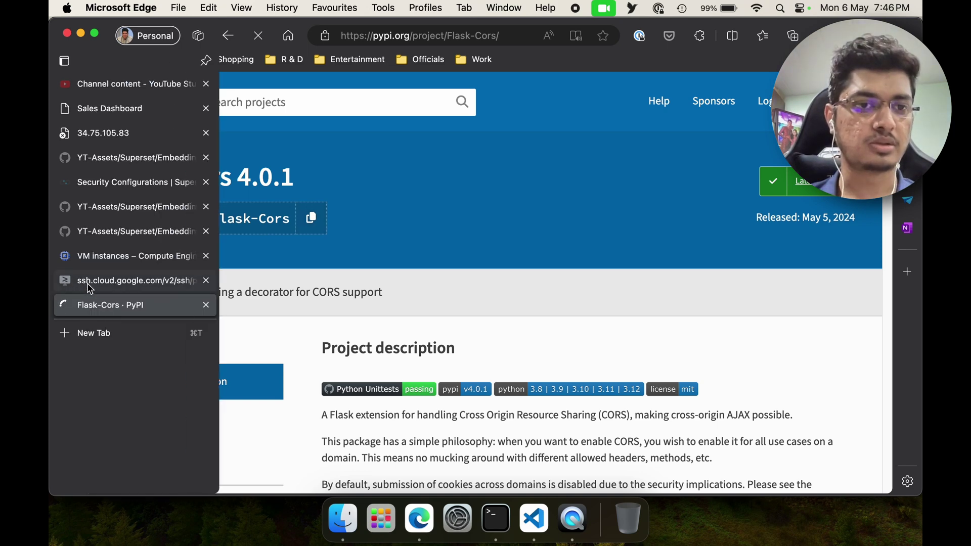
pyautogui.click(108, 335)
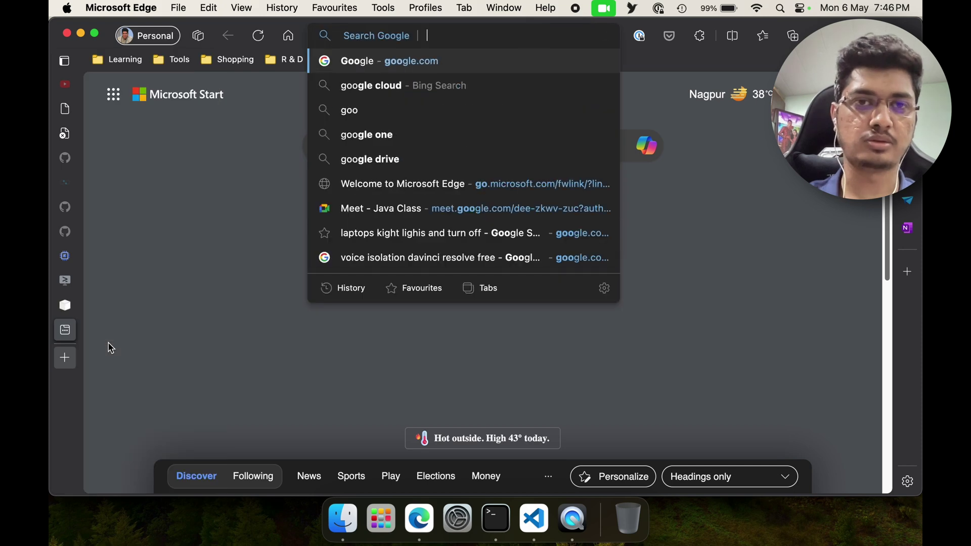
pyautogui.write('superse')
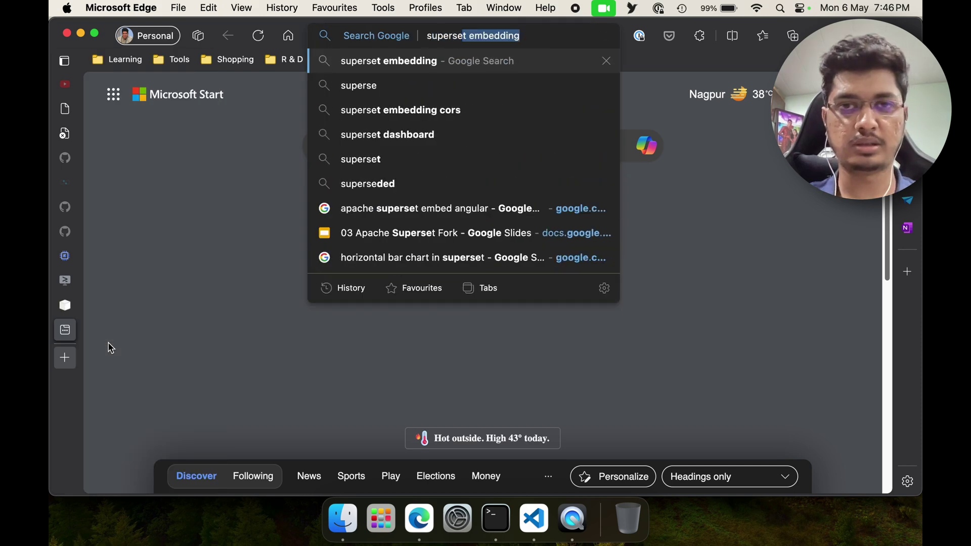
pyautogui.write('t cors')
pyautogui.press('Return')
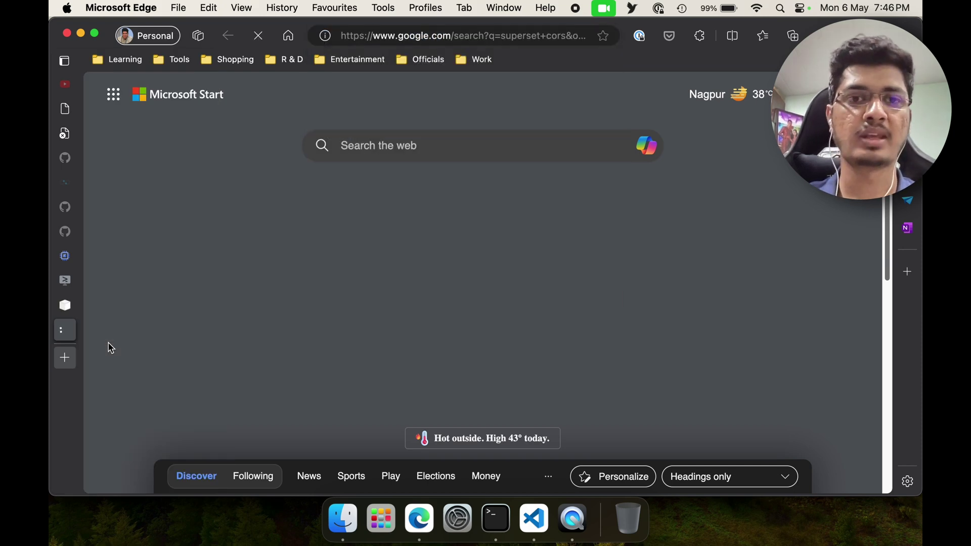
pyautogui.click(258, 276)
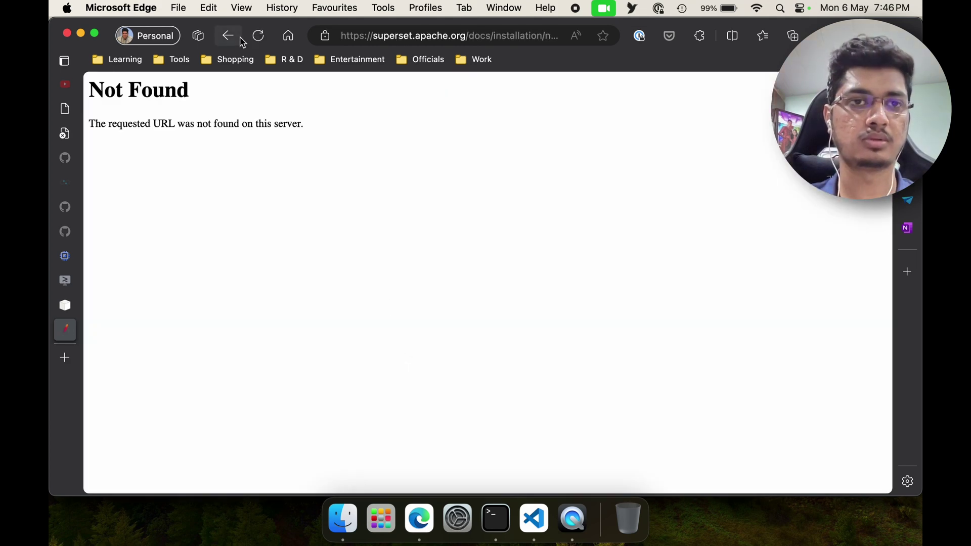
pyautogui.click(238, 37)
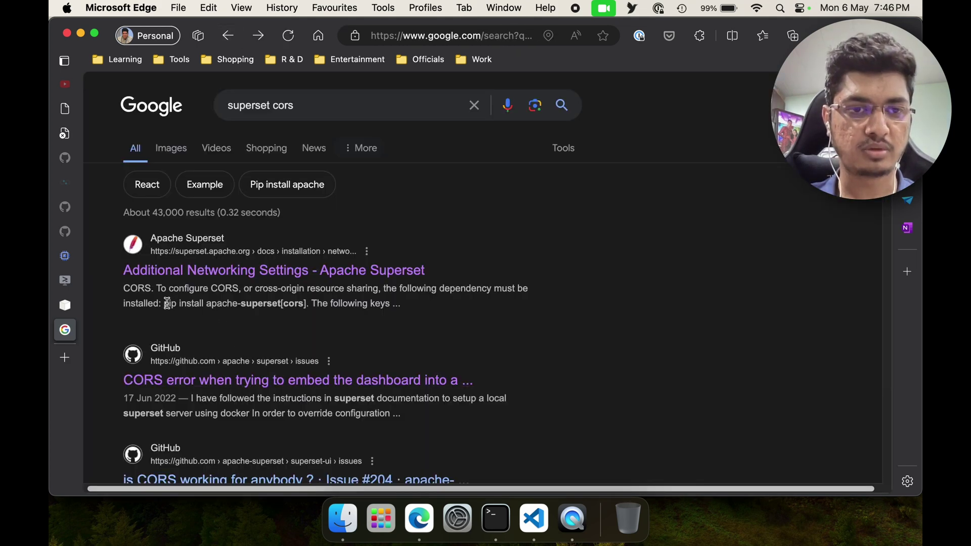
pyautogui.moveTo(163, 303); pyautogui.dragTo(308, 302)
pyautogui.press('super+c')
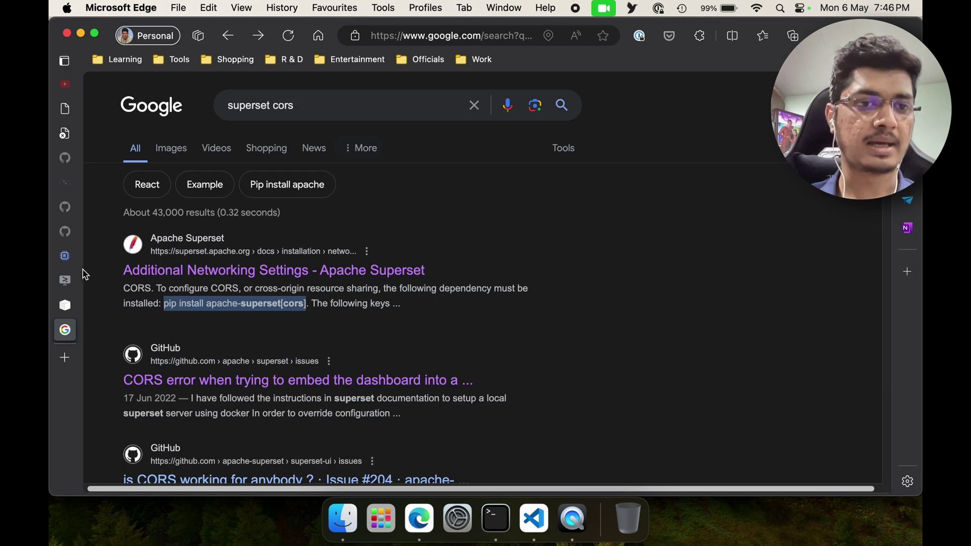
pyautogui.click(69, 280)
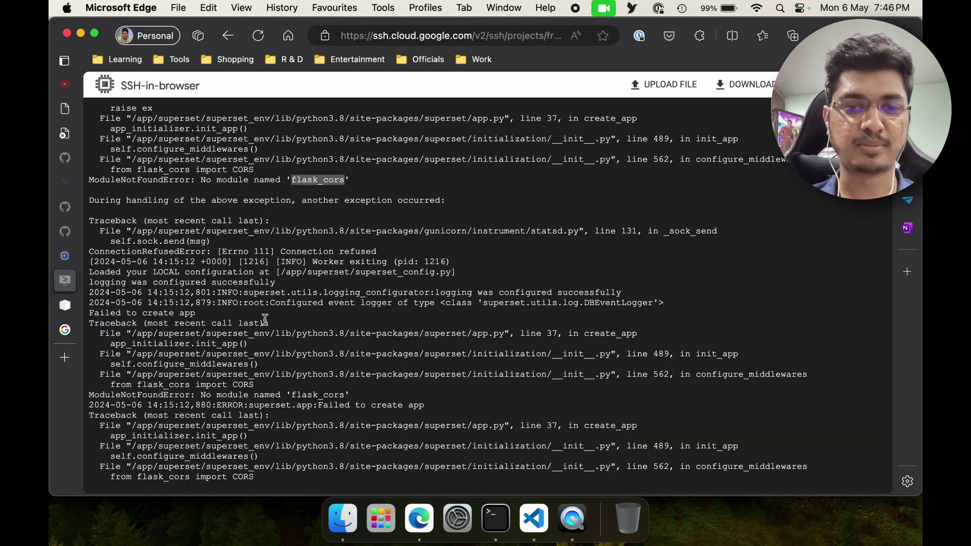
# Step: Install the CORS extra with pip install apache-superset[cors] and relaunch Superset on 8088
pyautogui.scroll(-15, 265, 319)
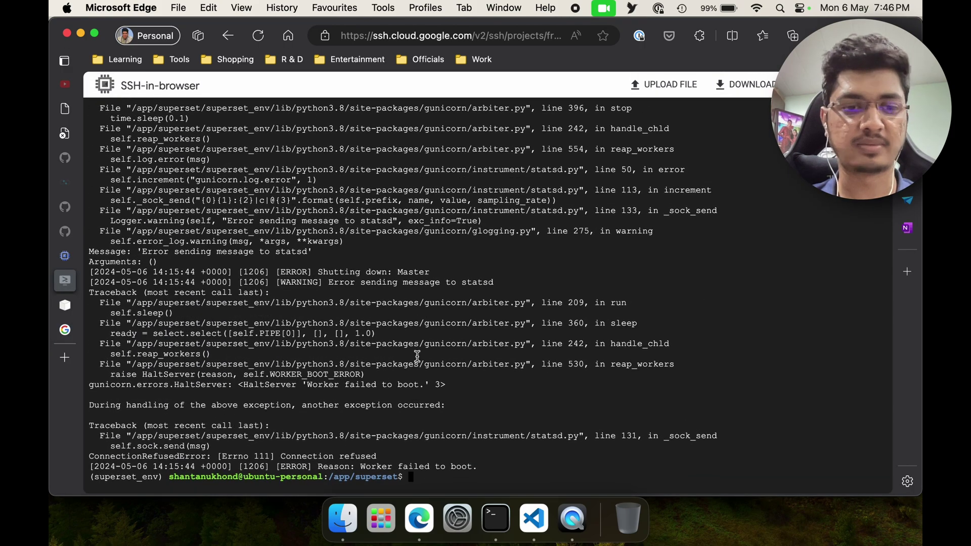
pyautogui.moveTo(93, 477); pyautogui.dragTo(91, 385)
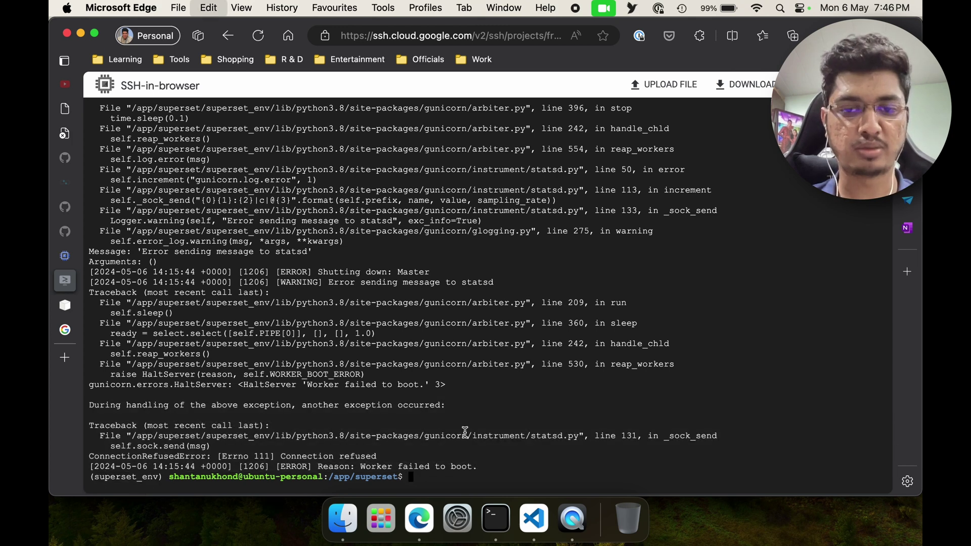
pyautogui.press('super+v')
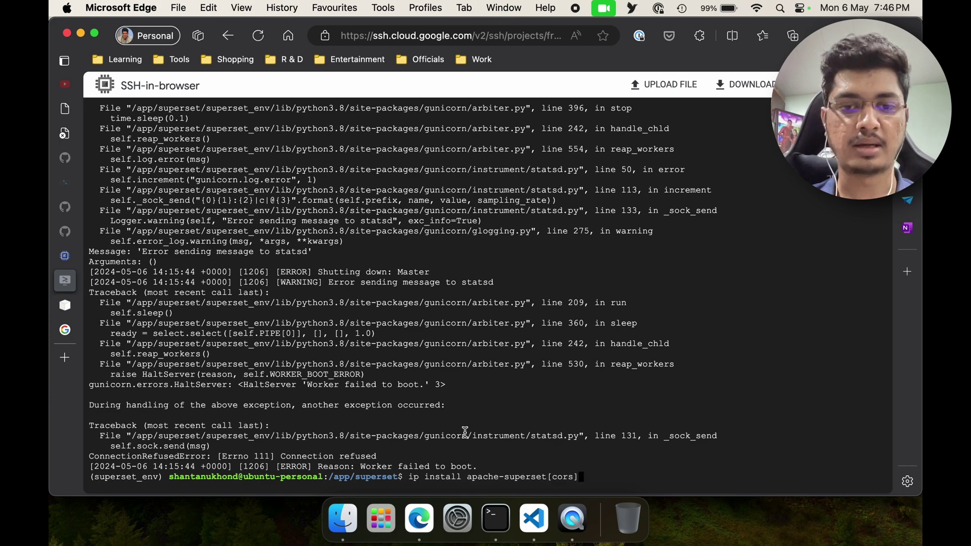
pyautogui.press('Home')
pyautogui.write('p')
pyautogui.press('Return')
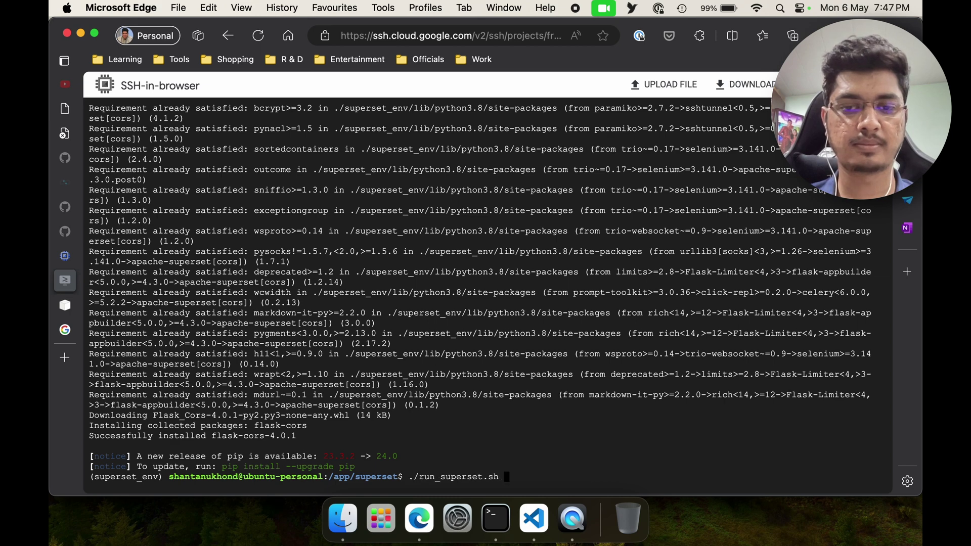
pyautogui.press('Return')
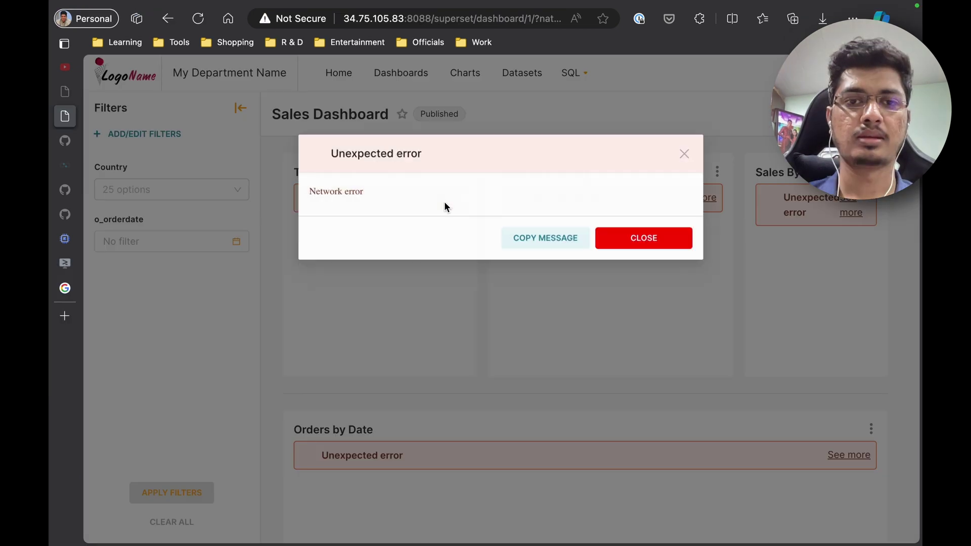
# Step: Close the Network error, open the dashboard's actions menu and reload the page
pyautogui.doubleClick(339, 190)
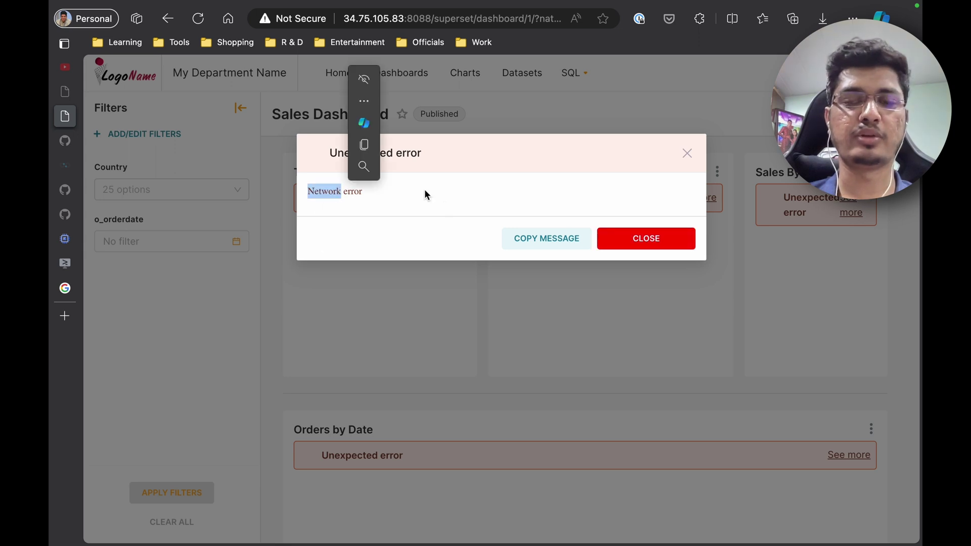
pyautogui.click(661, 242)
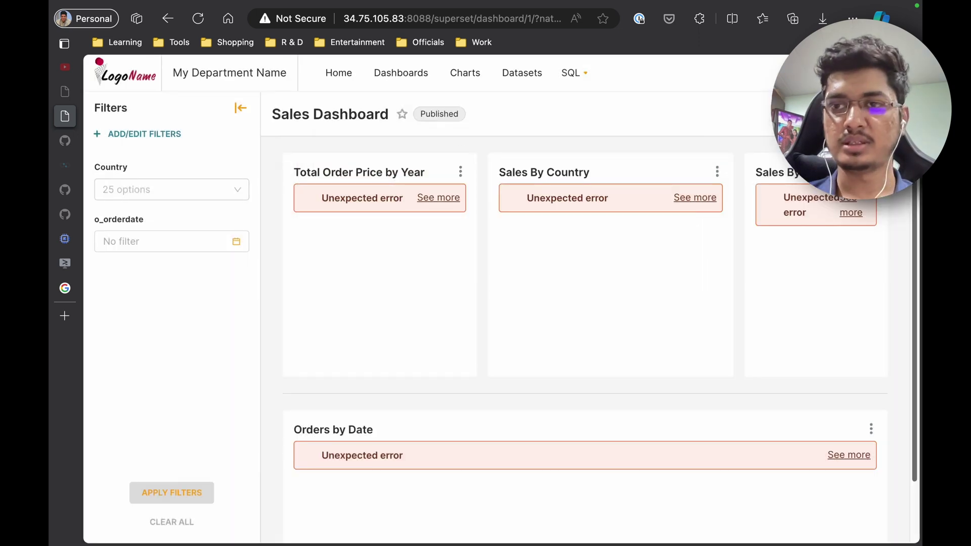
pyautogui.click(891, 122)
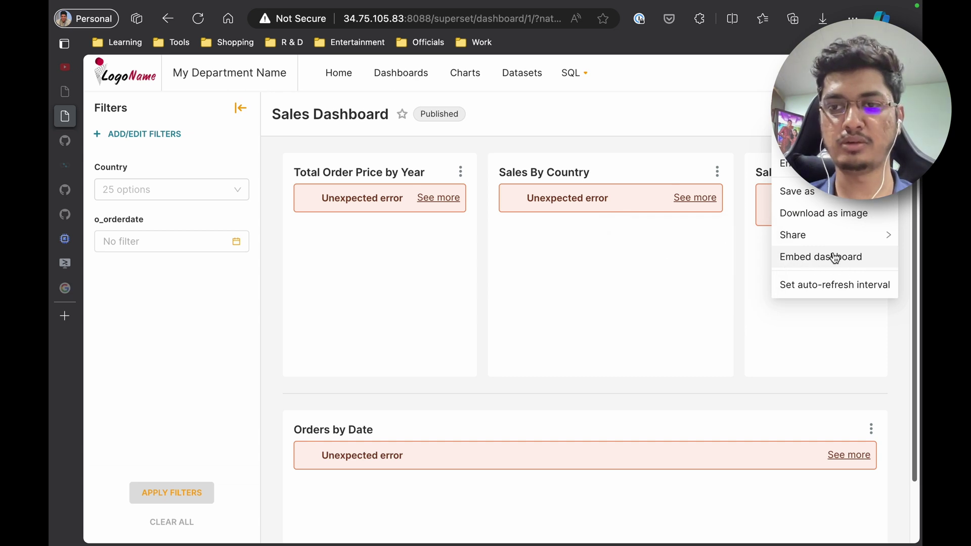
pyautogui.press('super+r')
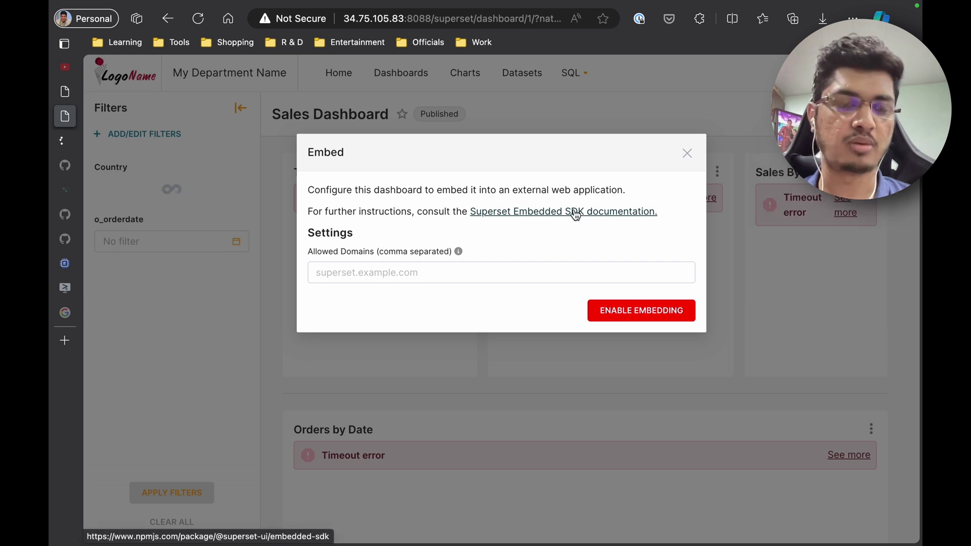
pyautogui.click(439, 280)
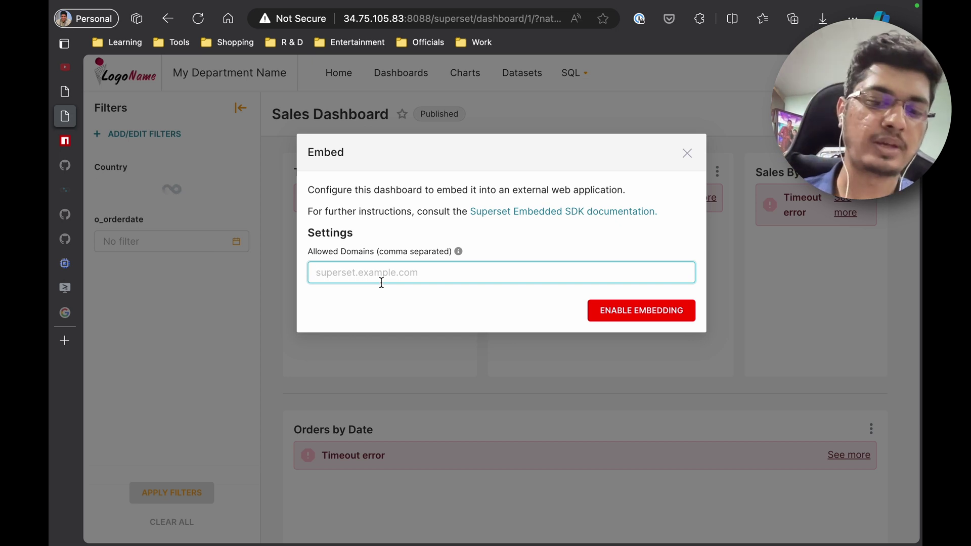
pyautogui.write('http:')
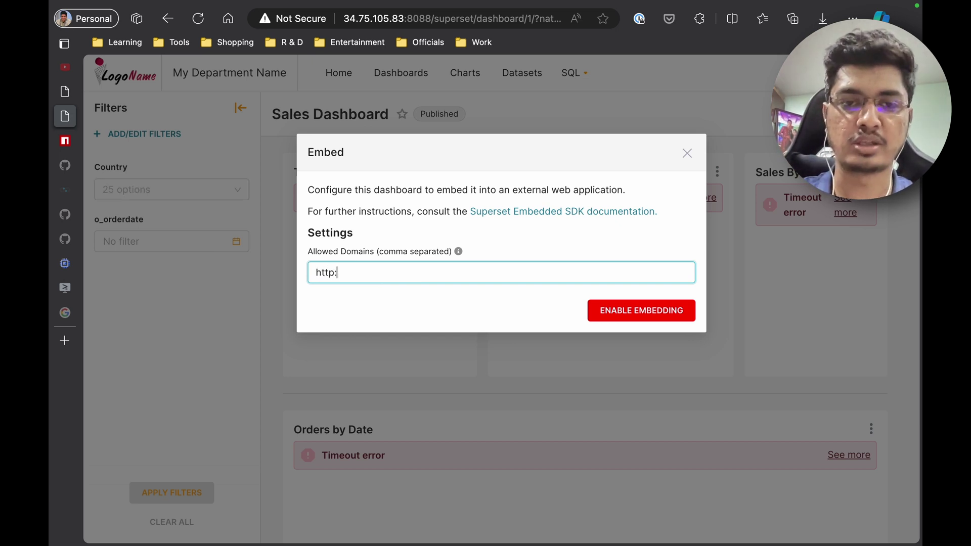
pyautogui.write('//')
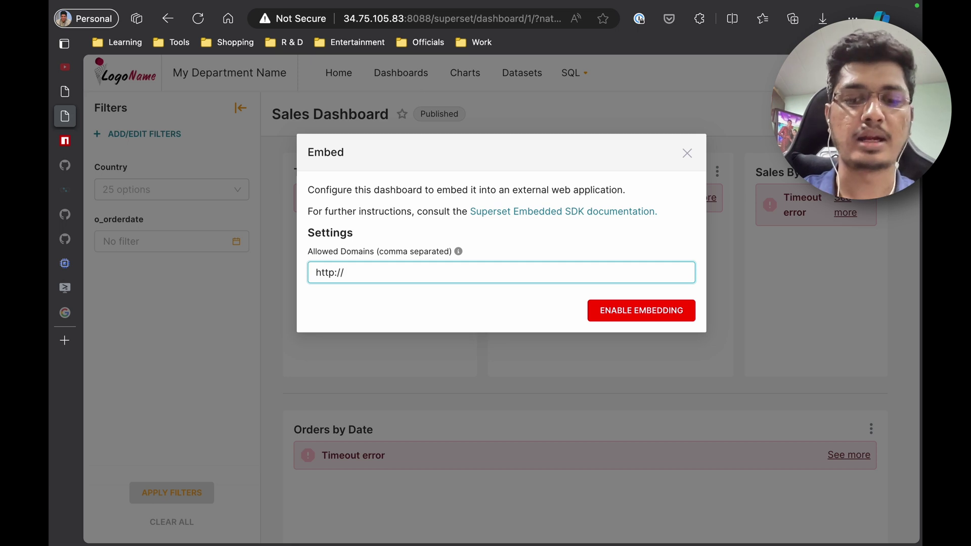
pyautogui.write('loc')
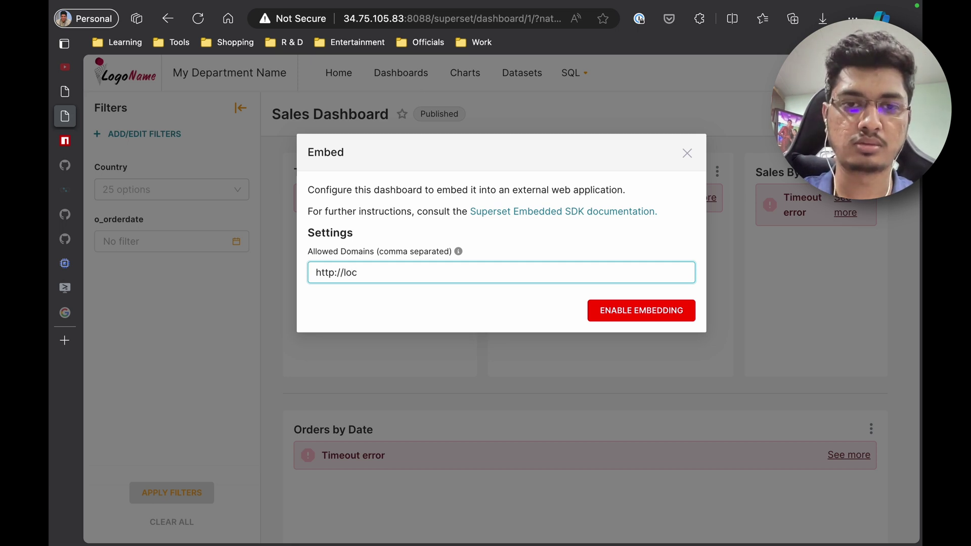
pyautogui.write('alhost:')
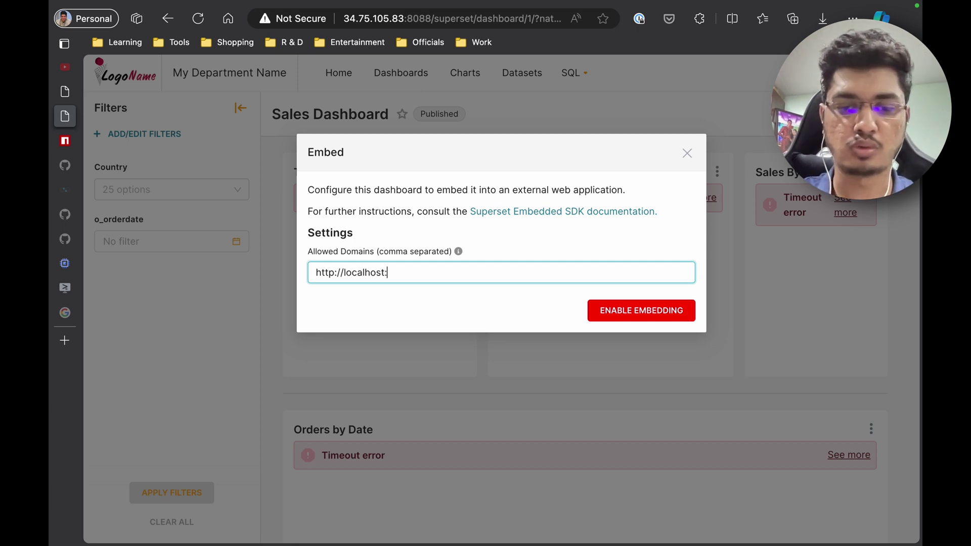
pyautogui.write('4200')
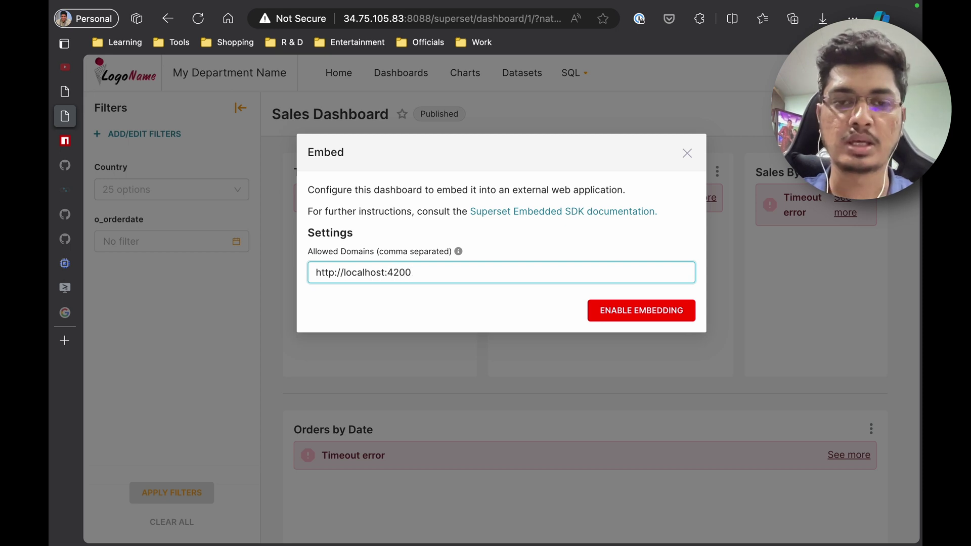
pyautogui.hotkey('ctrl', 'a')
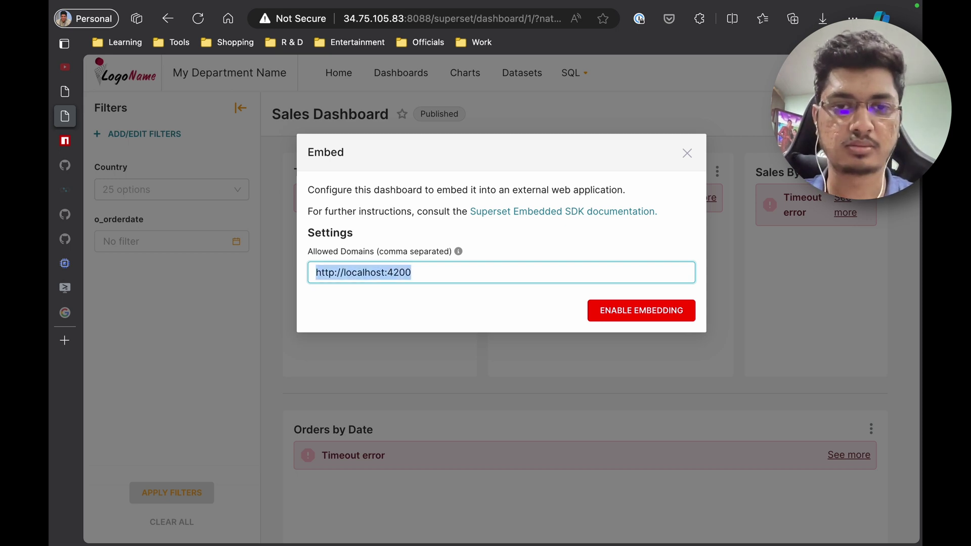
pyautogui.hotkey('ctrl', 'c')
pyautogui.press('Right')
pyautogui.write(',')
pyautogui.hotkey('ctrl', 'v')
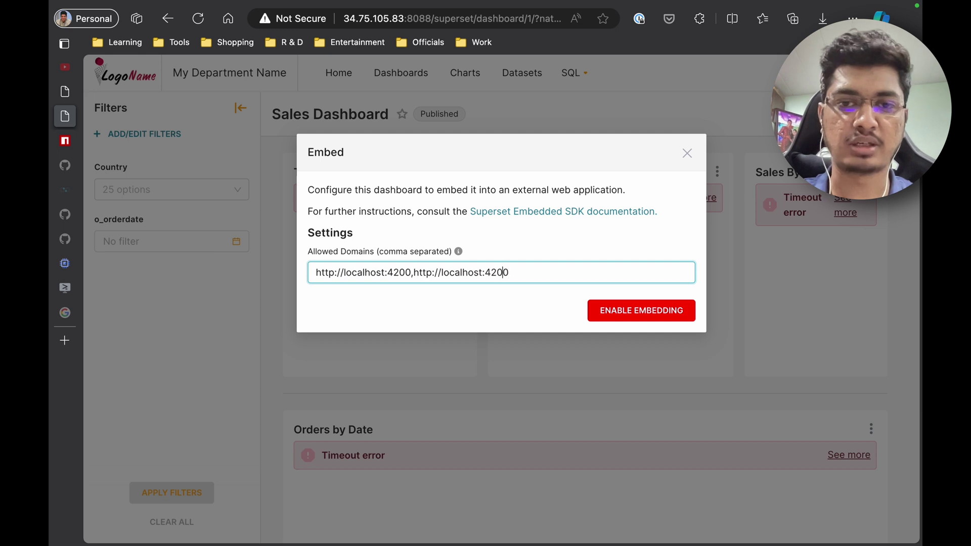
pyautogui.press('BackSpace')
pyautogui.press('BackSpace')
pyautogui.press('BackSpace')
pyautogui.press('BackSpace')
pyautogui.write('3')
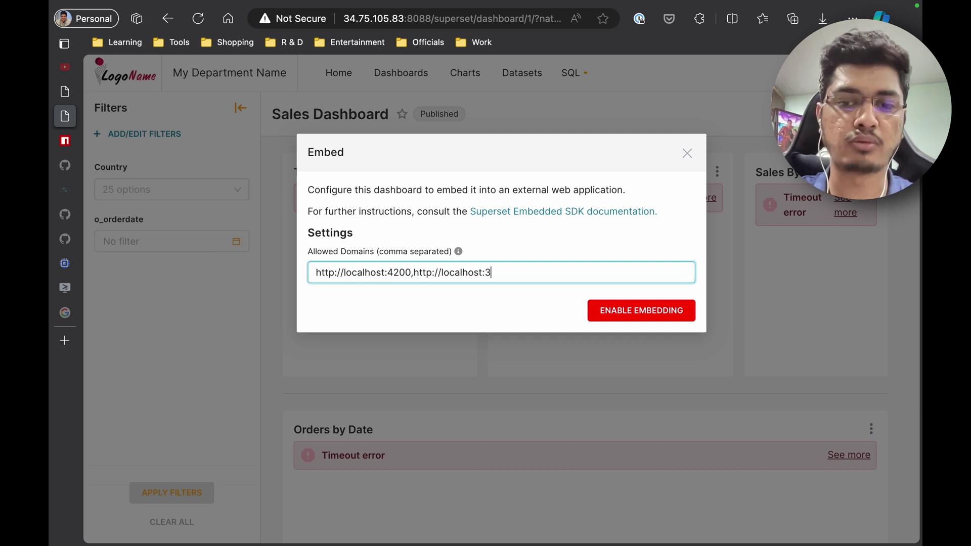
pyautogui.write('000')
pyautogui.doubleClick(405, 272)
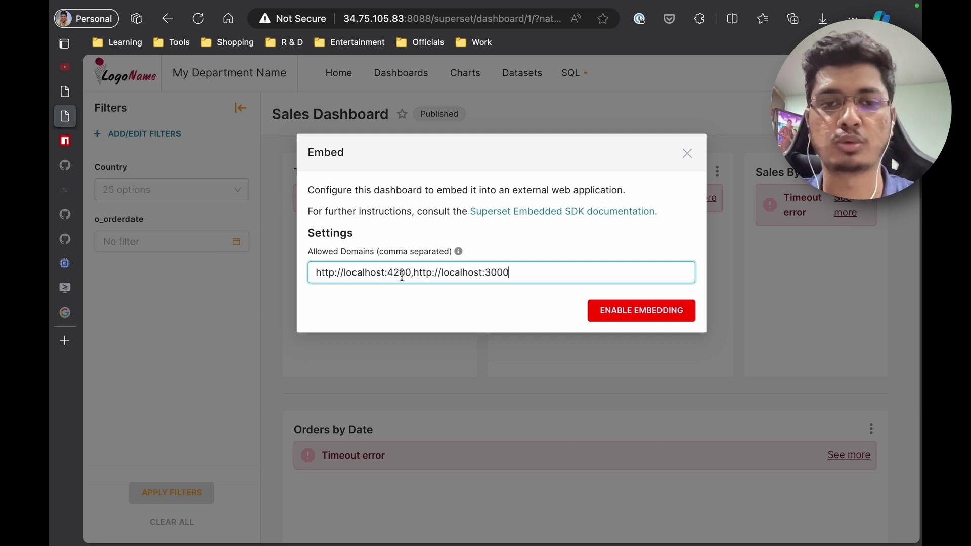
# Step: Enable embedding and select the dashboard's embed ID
pyautogui.click(648, 311)
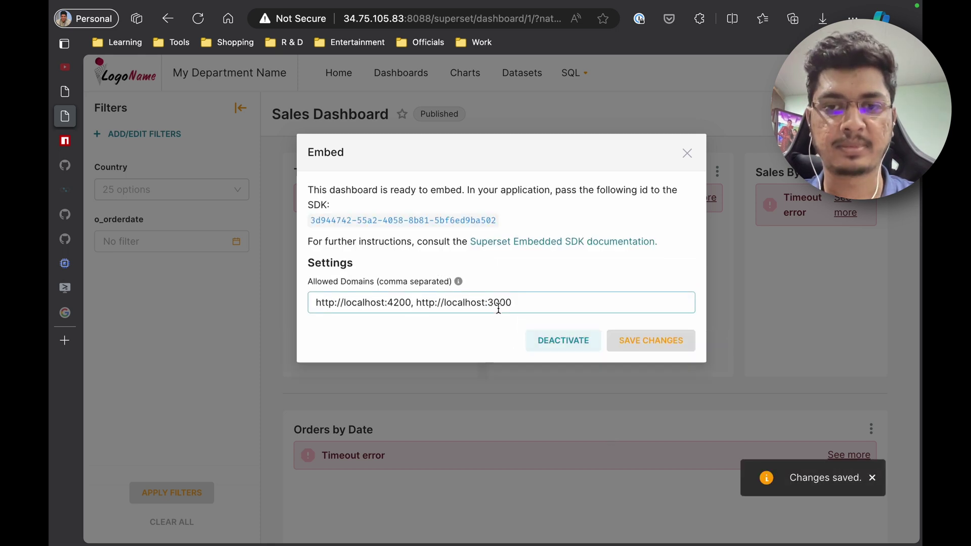
pyautogui.moveTo(310, 222); pyautogui.dragTo(497, 223)
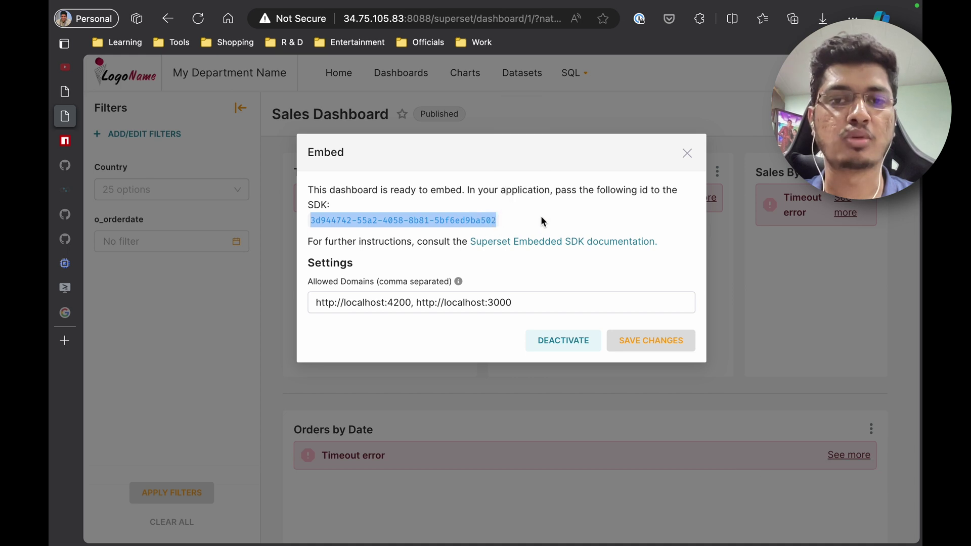
pyautogui.moveTo(541, 542)
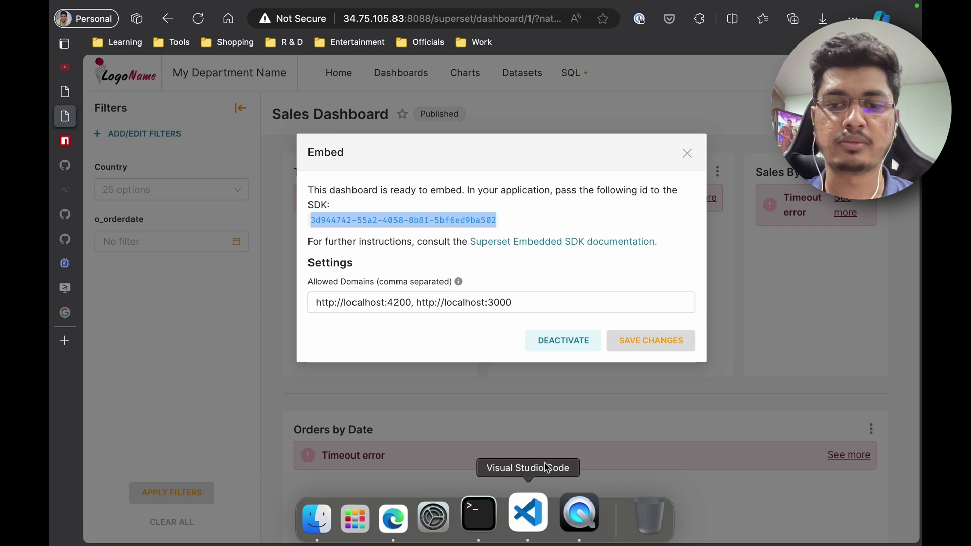
# Step: Replace YOUR_DASHBOARD_EMBEDDING_ID in superset-embed.service.ts with the copied embed ID
pyautogui.click(535, 535)
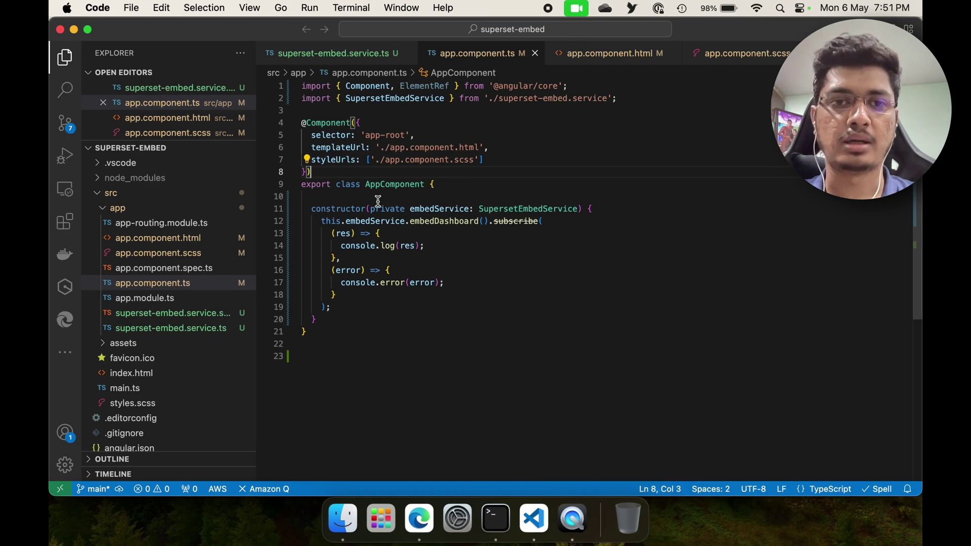
pyautogui.click(326, 53)
pyautogui.press('super+a')
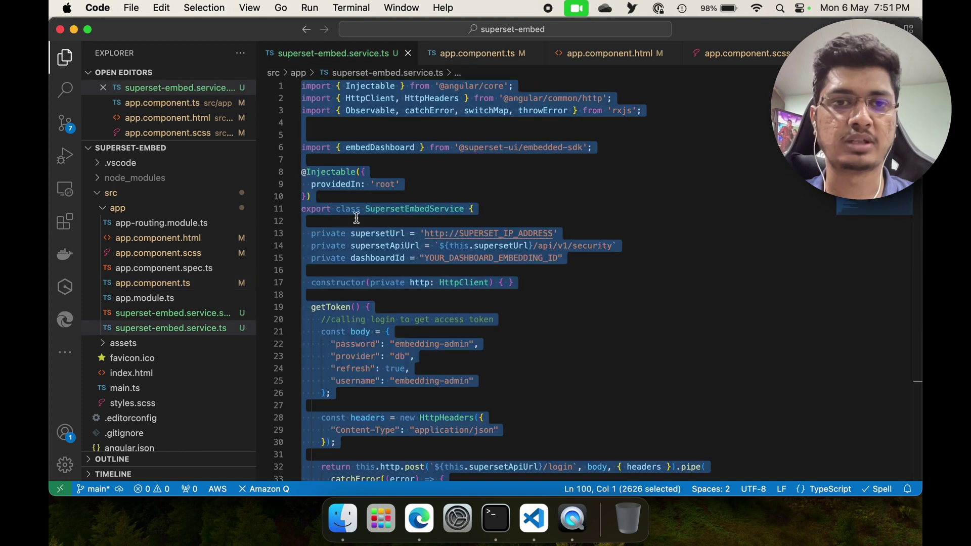
pyautogui.click(464, 227)
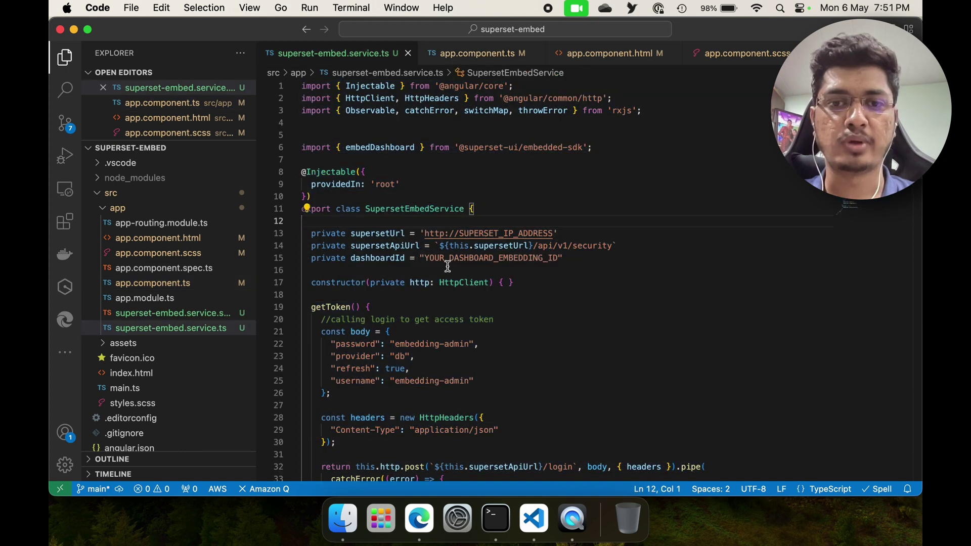
pyautogui.moveTo(425, 257); pyautogui.dragTo(558, 257)
pyautogui.press('super+v')
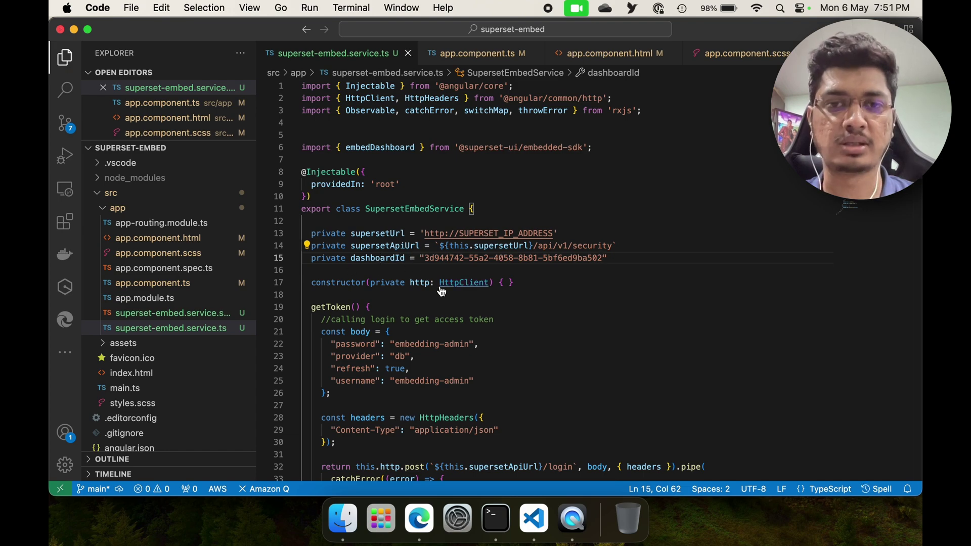
pyautogui.press('super+Tab')
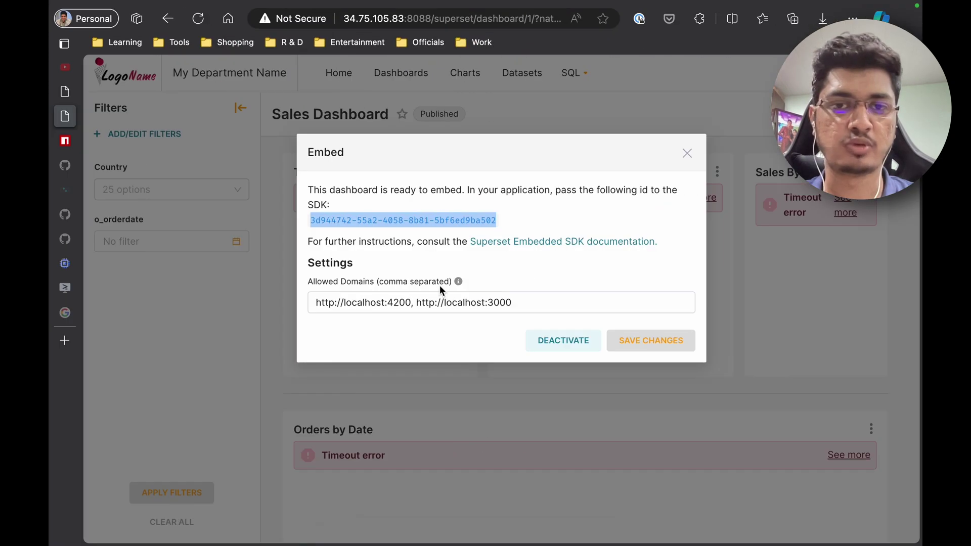
# Step: Close the Embed dialog with its X to bring the Sales Dashboard back
pyautogui.click(686, 155)
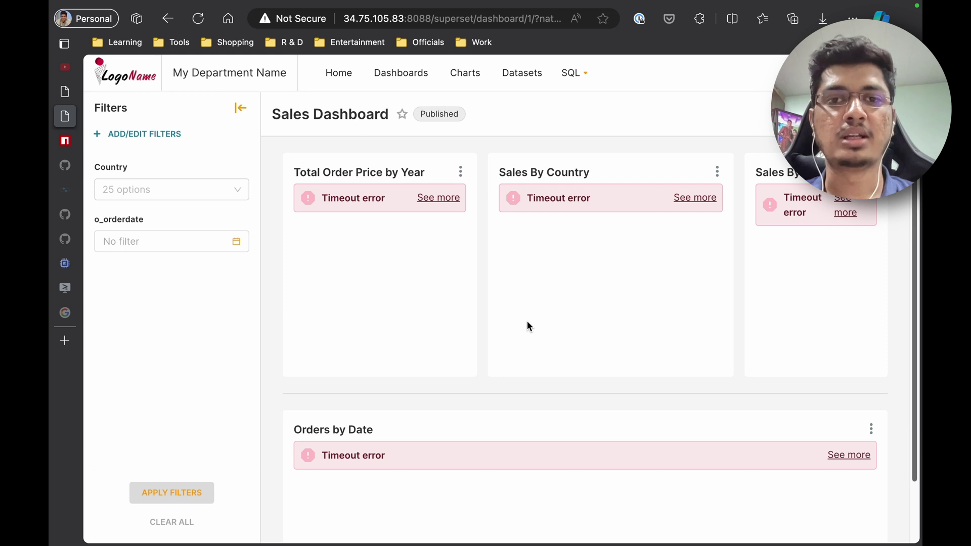